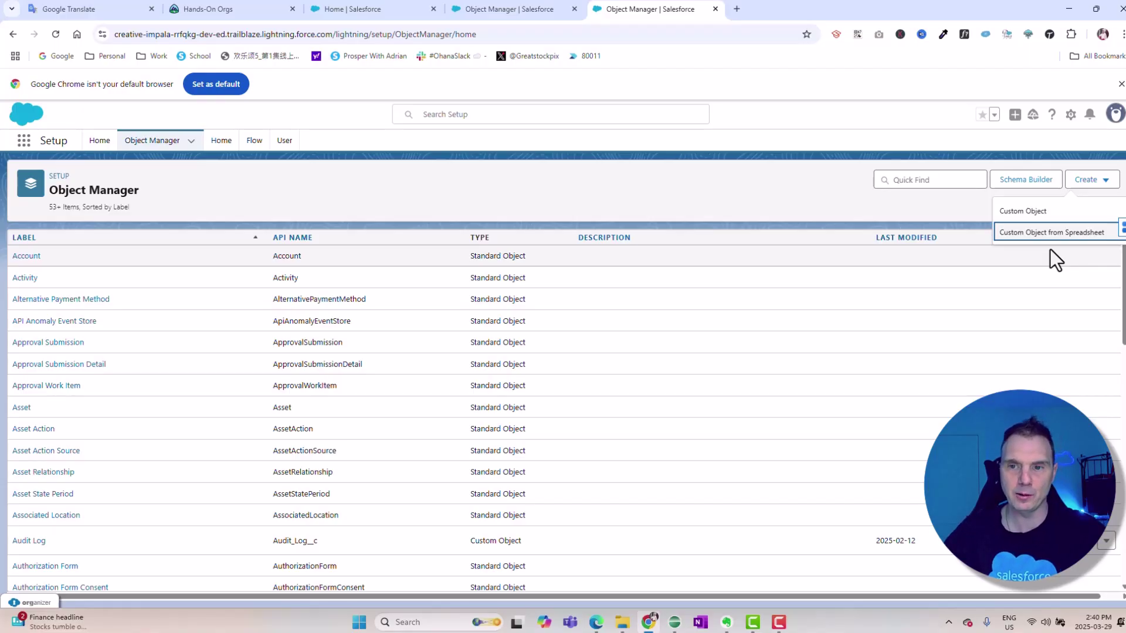
Step: Start creating a custom object from a spreadsheet in Object Manager
{"action": "key", "text": "Return"}
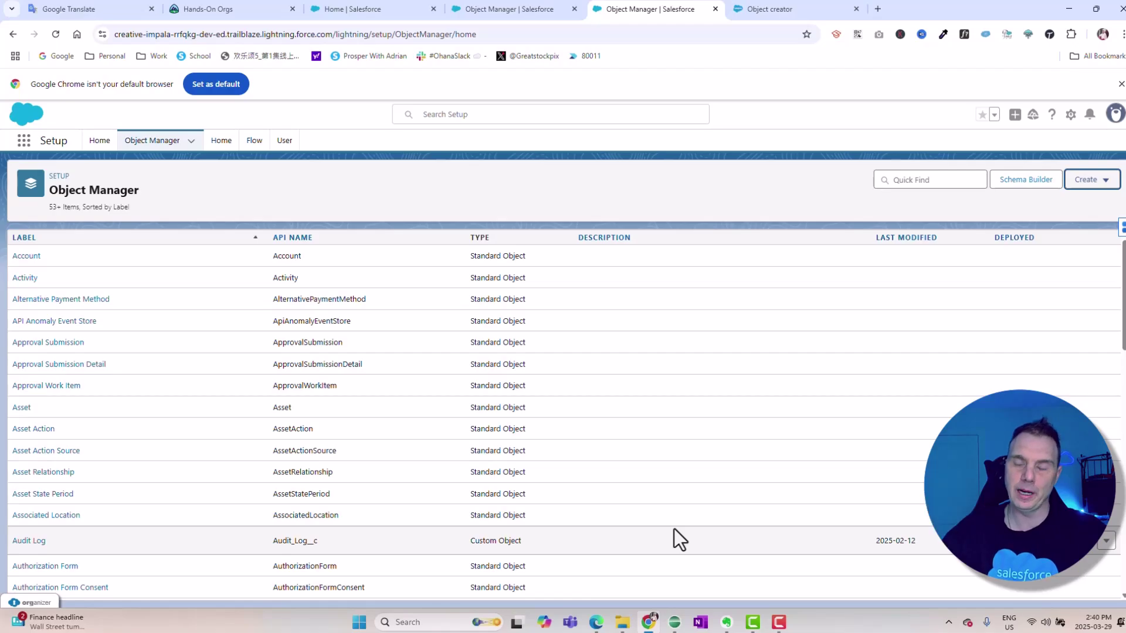
Step: Switch to Excel and examine the Onboarding spreadsheet's column headers, from Request ID to Fortune 500, and its customer data rows
{"action": "mouse_move", "coordinate": [622, 623]}
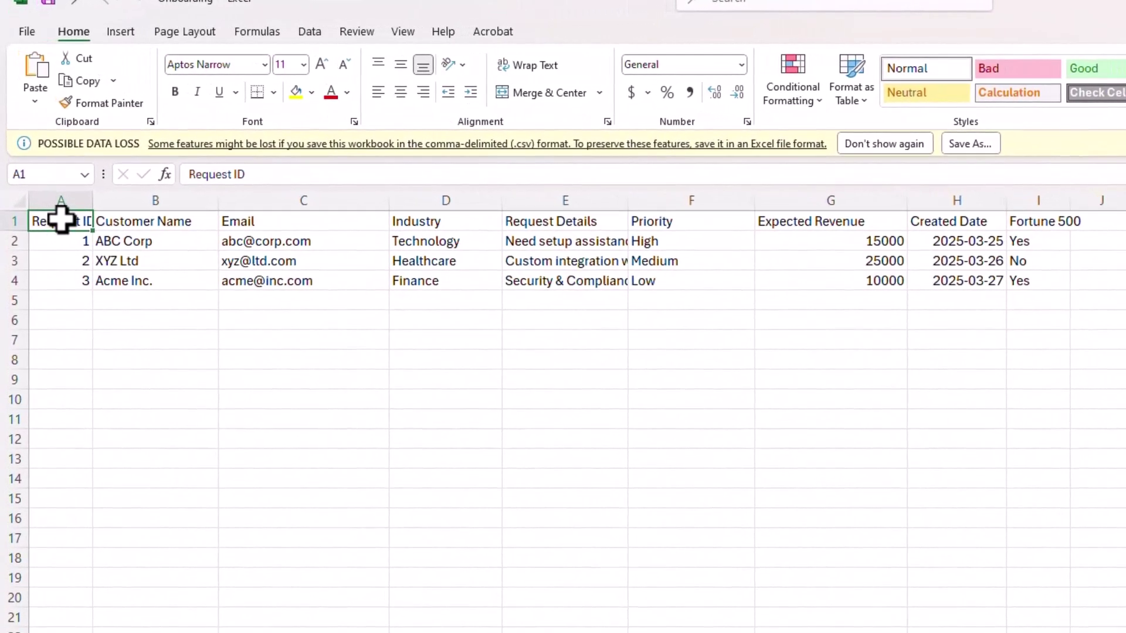
{"action": "left_click", "coordinate": [267, 222]}
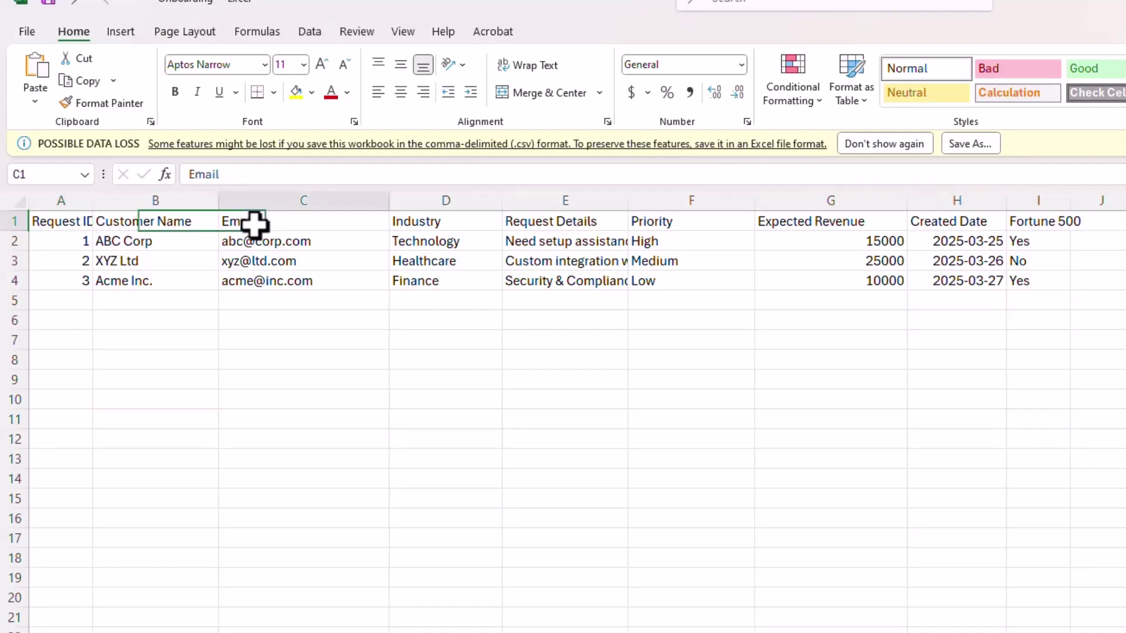
{"action": "left_click_drag", "start_coordinate": [87, 218], "coordinate": [1081, 224]}
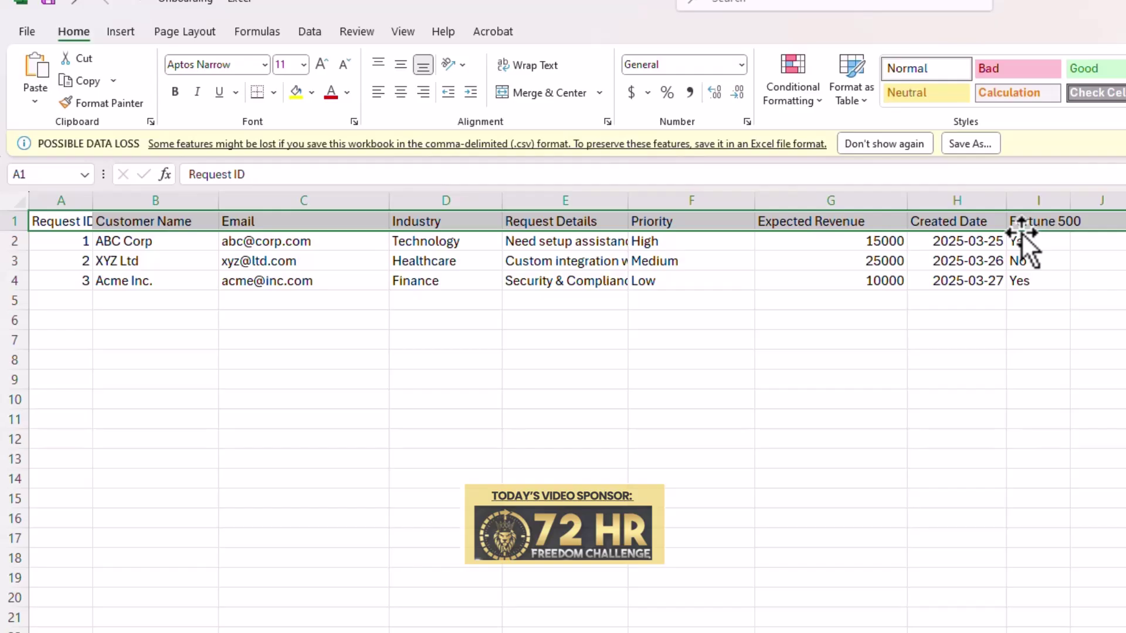
{"action": "left_click", "coordinate": [124, 223]}
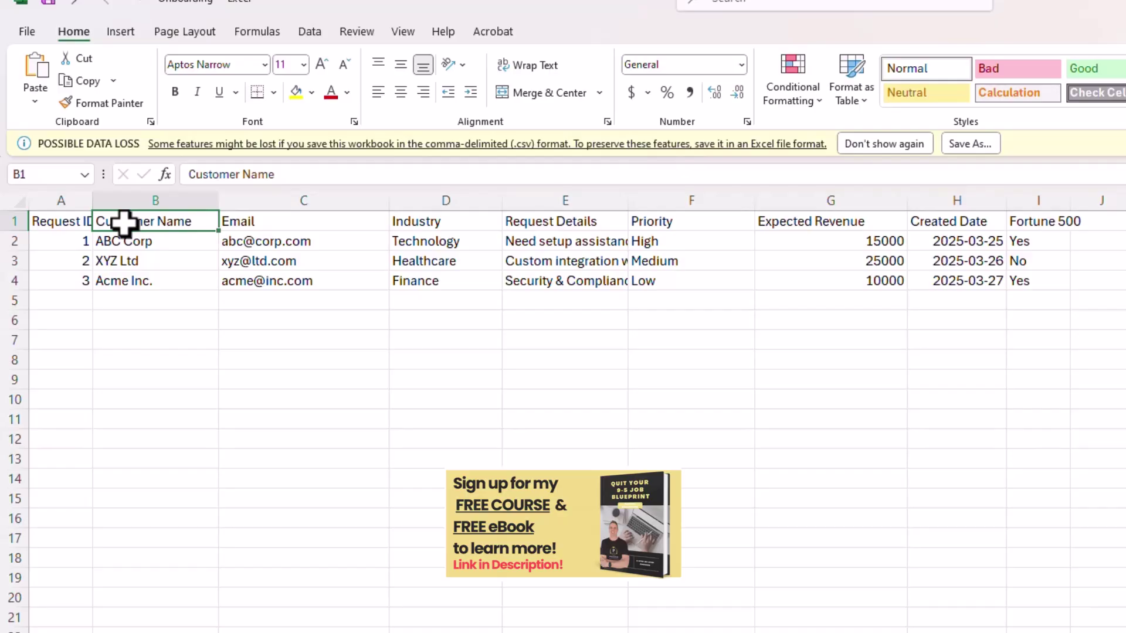
{"action": "left_click", "coordinate": [264, 221]}
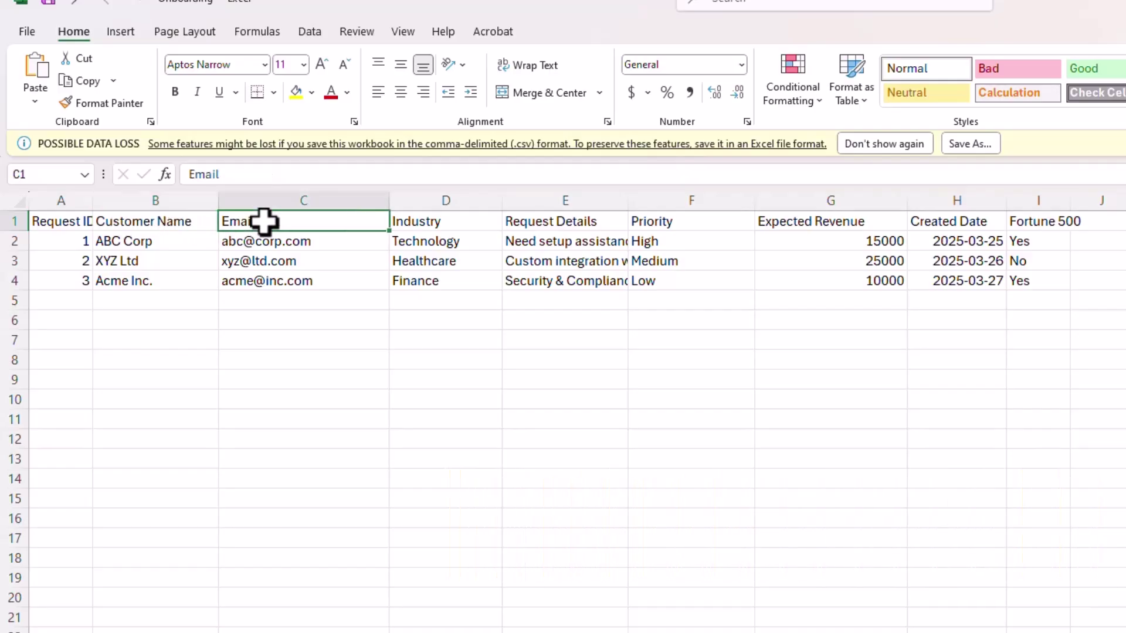
{"action": "left_click", "coordinate": [459, 222]}
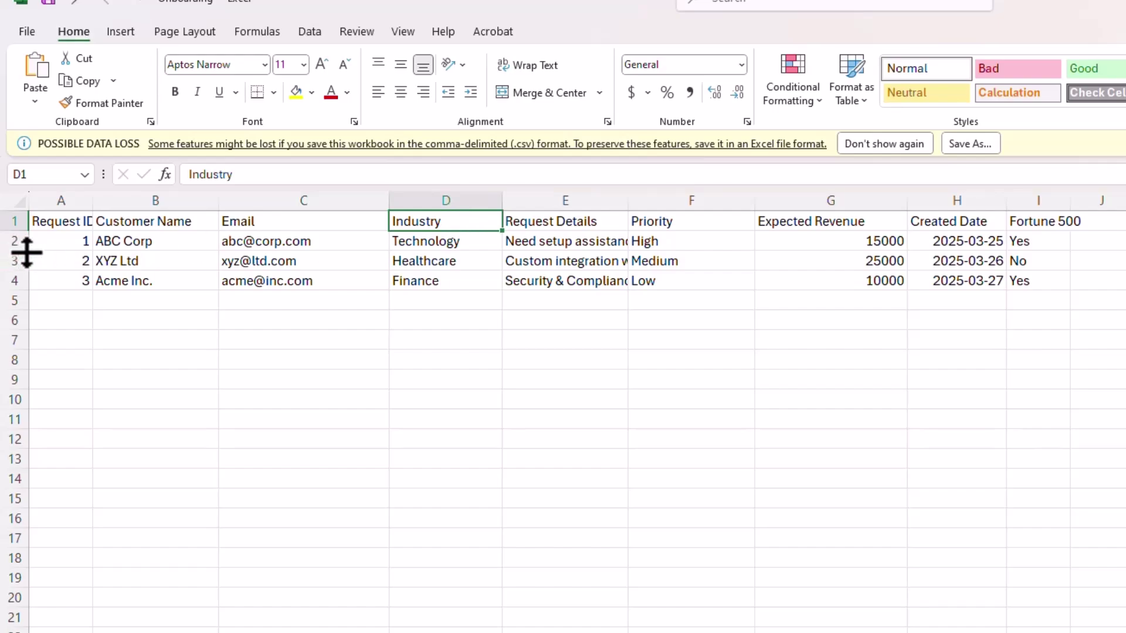
{"action": "left_click_drag", "start_coordinate": [59, 242], "coordinate": [1060, 276]}
{"action": "left_click", "coordinate": [293, 260]}
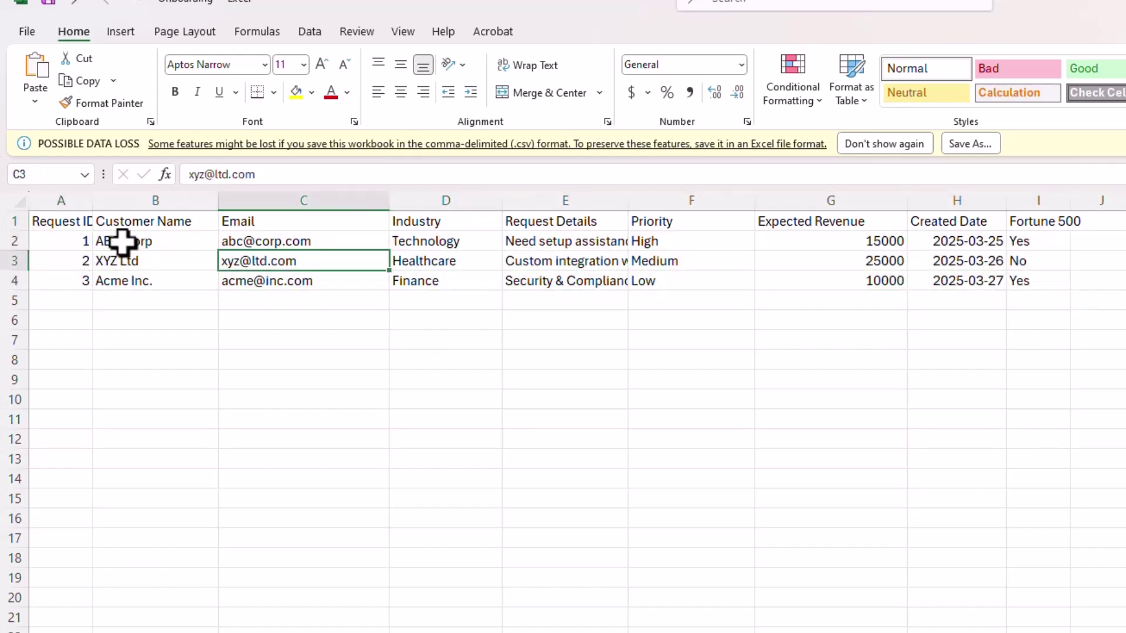
{"action": "left_click_drag", "start_coordinate": [122, 241], "coordinate": [1032, 287]}
{"action": "left_click", "coordinate": [262, 358]}
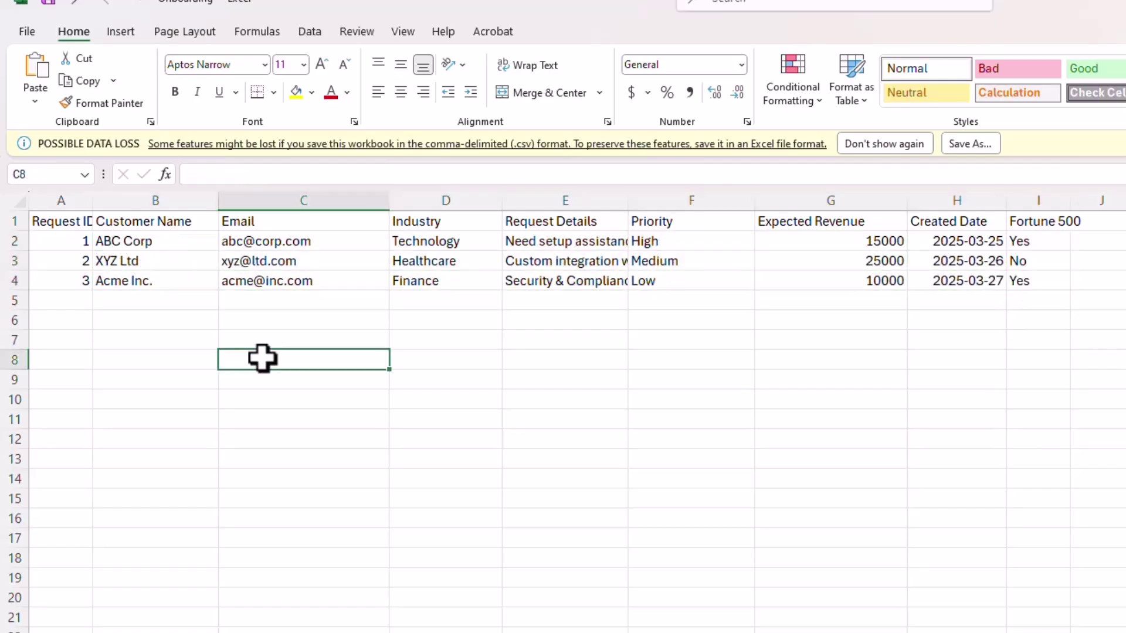
{"action": "left_click_drag", "start_coordinate": [62, 221], "coordinate": [1046, 213]}
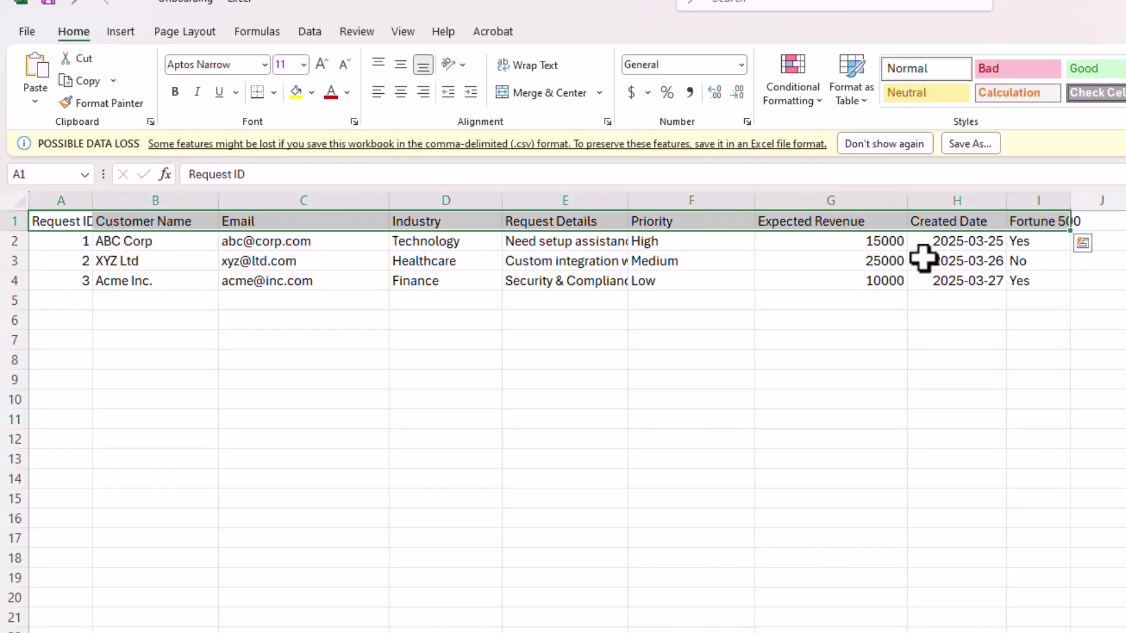
{"action": "left_click_drag", "start_coordinate": [108, 241], "coordinate": [1048, 281]}
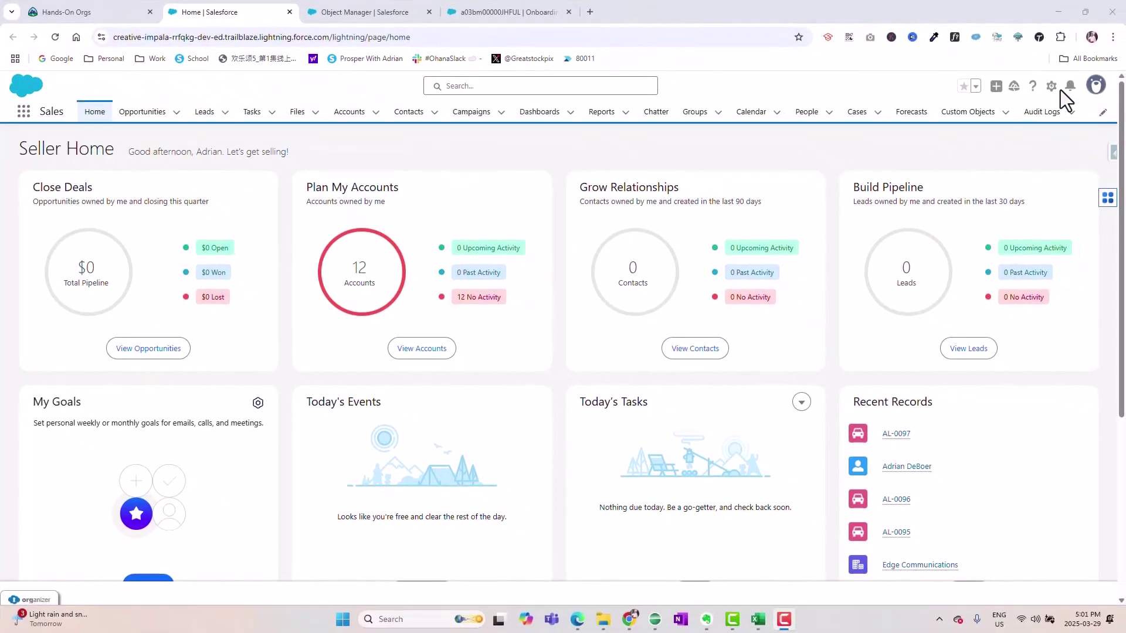
Step: Open the Object Manager in Salesforce Setup and launch the creation of a custom object from a spreadsheet
{"action": "left_click", "coordinate": [1051, 86]}
{"action": "left_click", "coordinate": [1016, 146]}
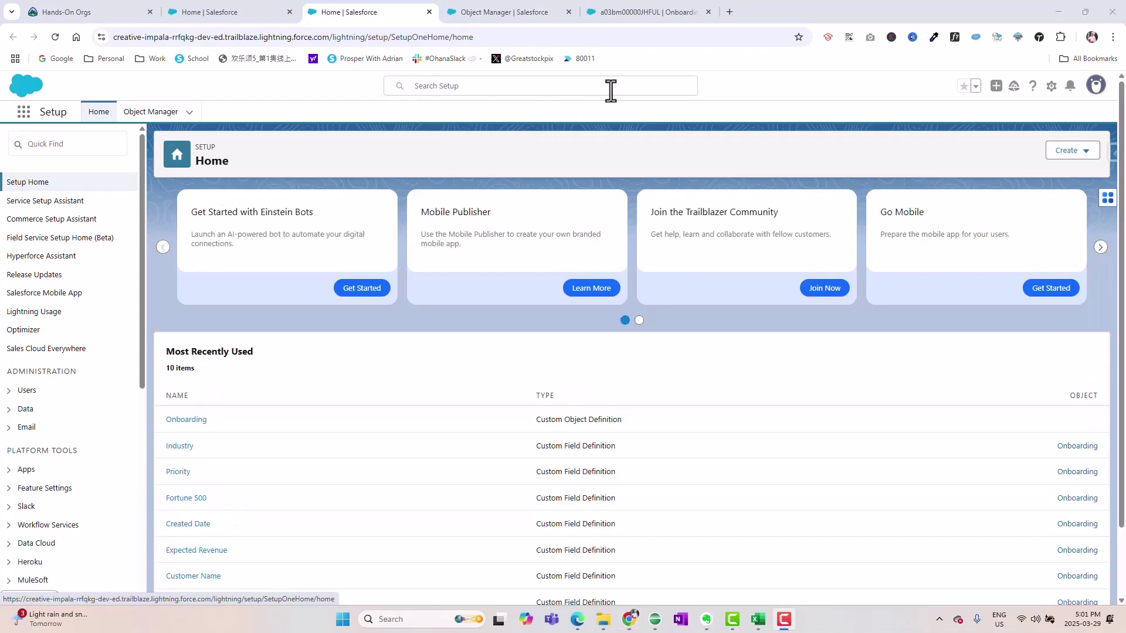
{"action": "left_click", "coordinate": [147, 112]}
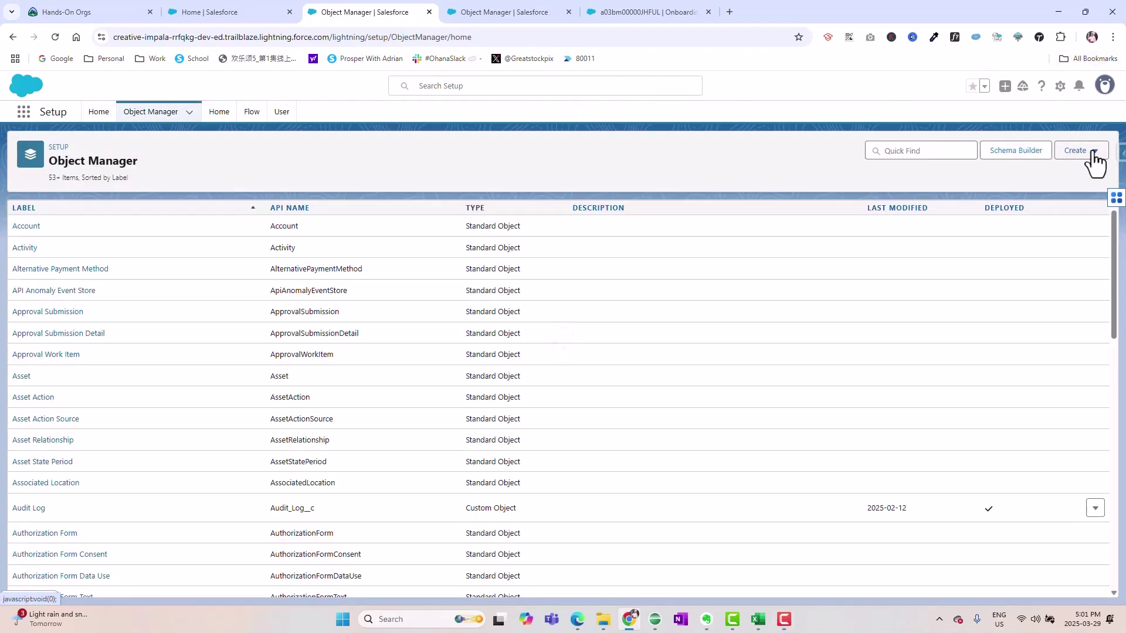
{"action": "left_click", "coordinate": [1092, 153]}
{"action": "left_click", "coordinate": [1068, 202]}
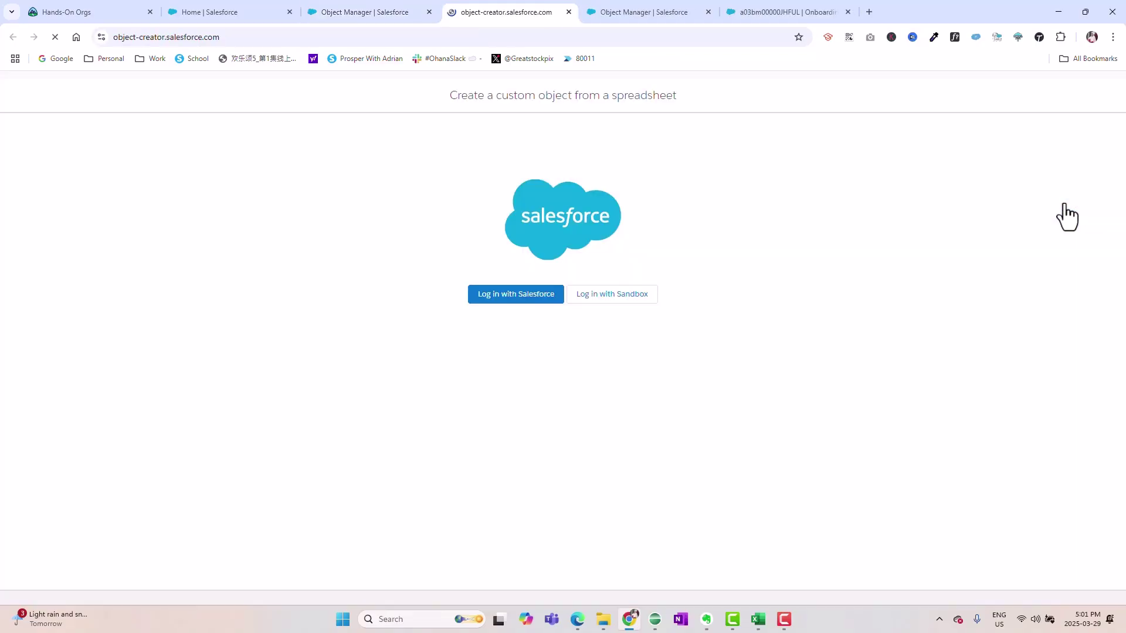
Step: Log in to the object creator with the prefilled Salesforce account and decline saving the login info
{"action": "left_click", "coordinate": [526, 298]}
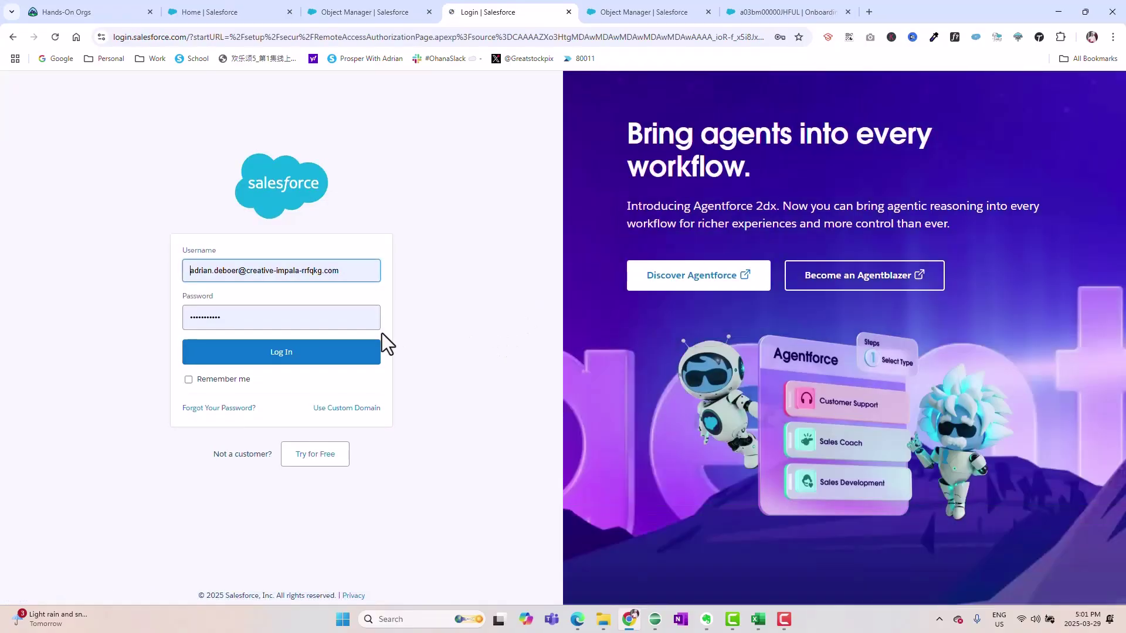
{"action": "left_click", "coordinate": [288, 352]}
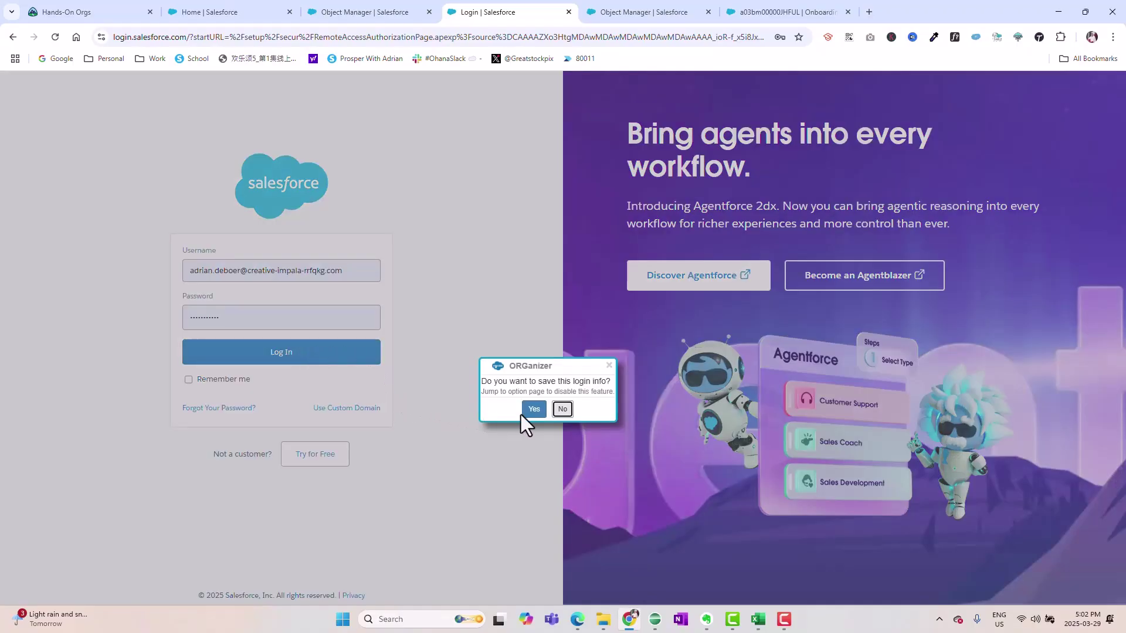
{"action": "left_click", "coordinate": [562, 410]}
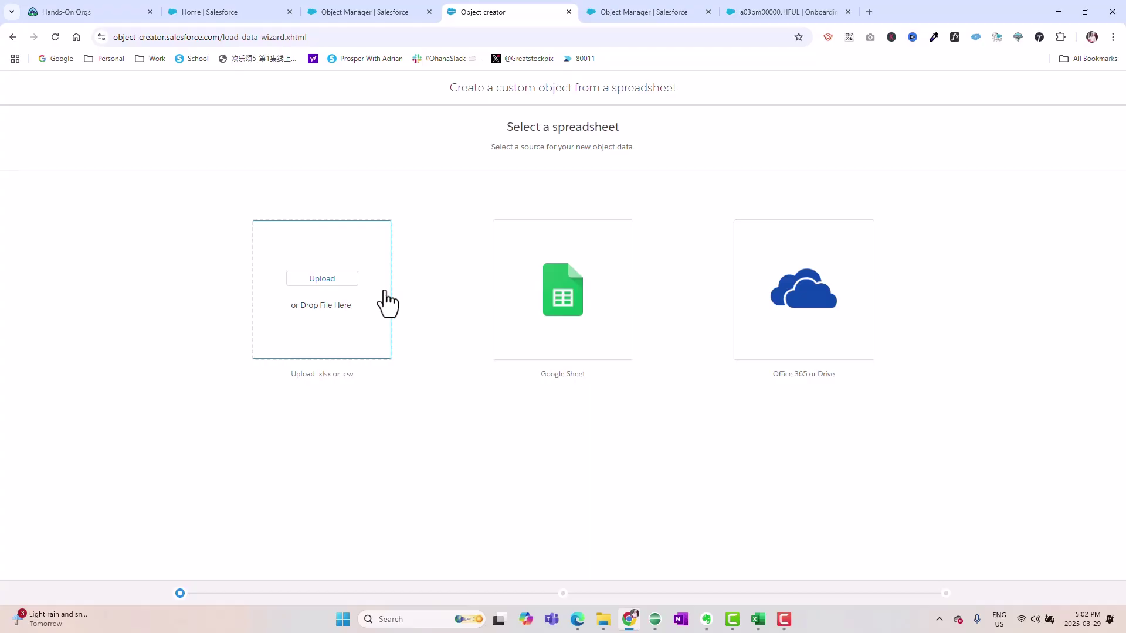
Step: Upload the Onboarding CSV file from the Downloads folder as the source for the new object
{"action": "left_click", "coordinate": [352, 280]}
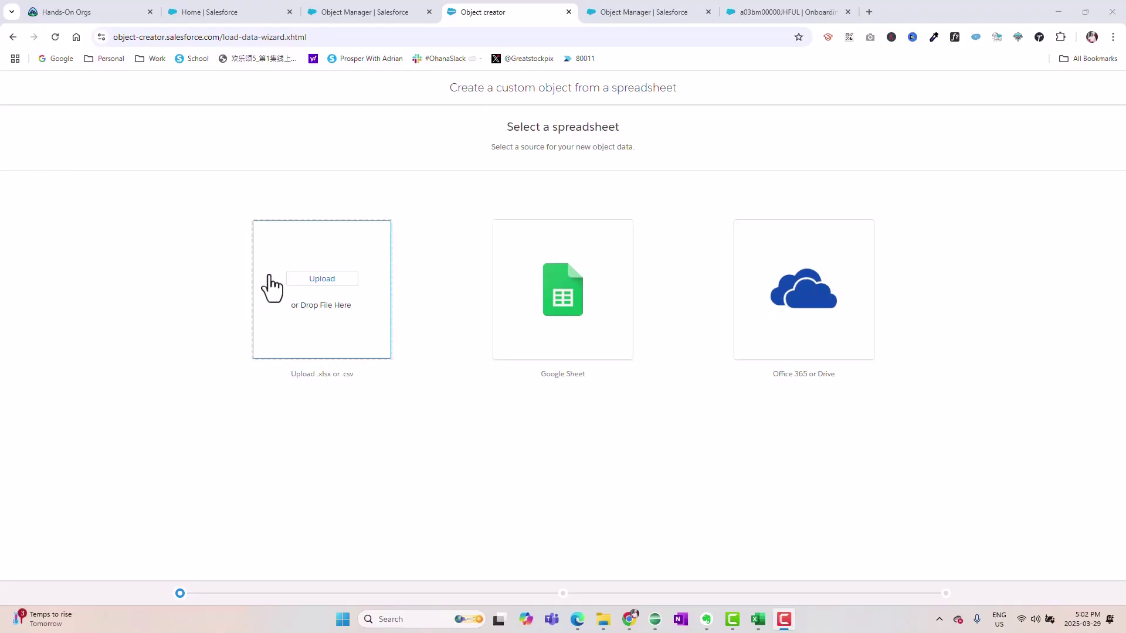
{"action": "left_click", "coordinate": [331, 284]}
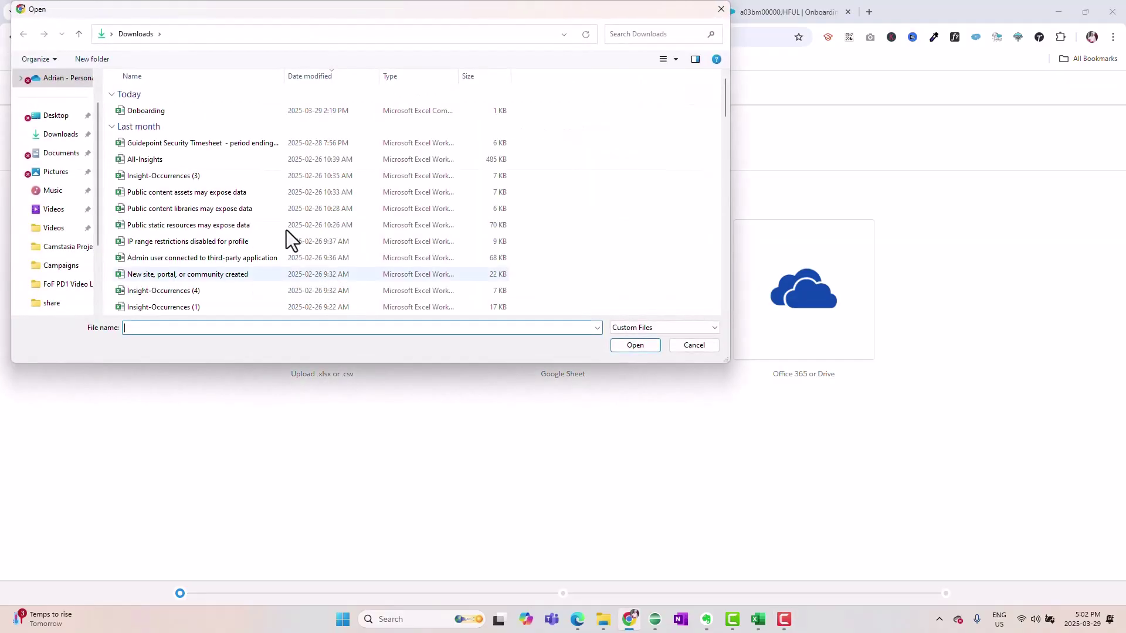
{"action": "double_click", "coordinate": [145, 113]}
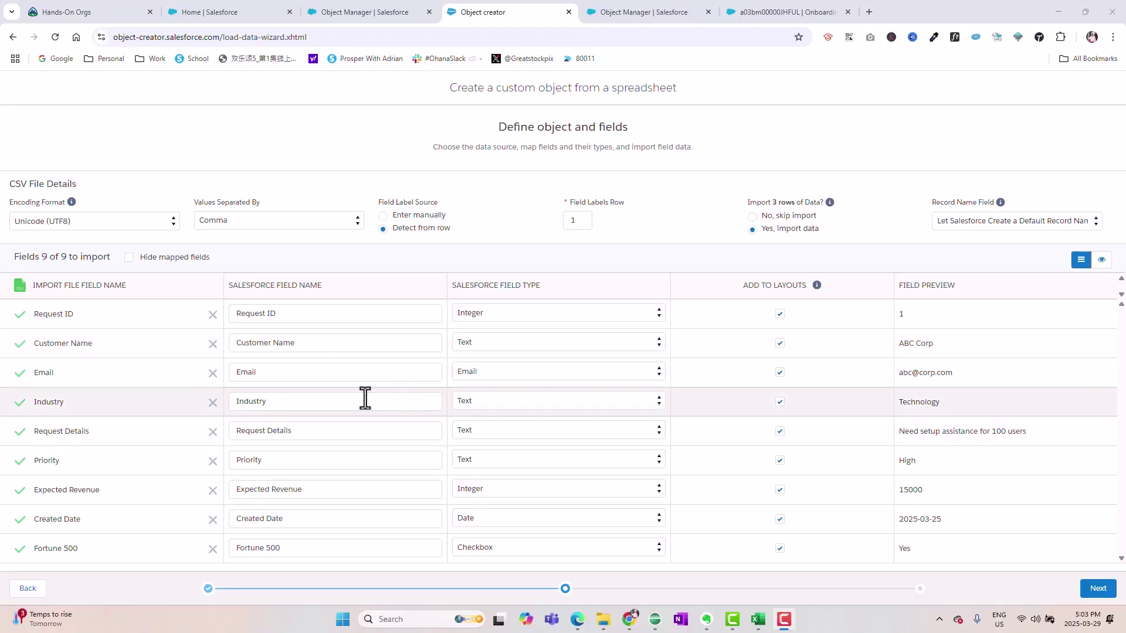
Step: Set the field types of Industry and Priority to Picklist and Request Details to Text Area (Long)
{"action": "left_click", "coordinate": [492, 398]}
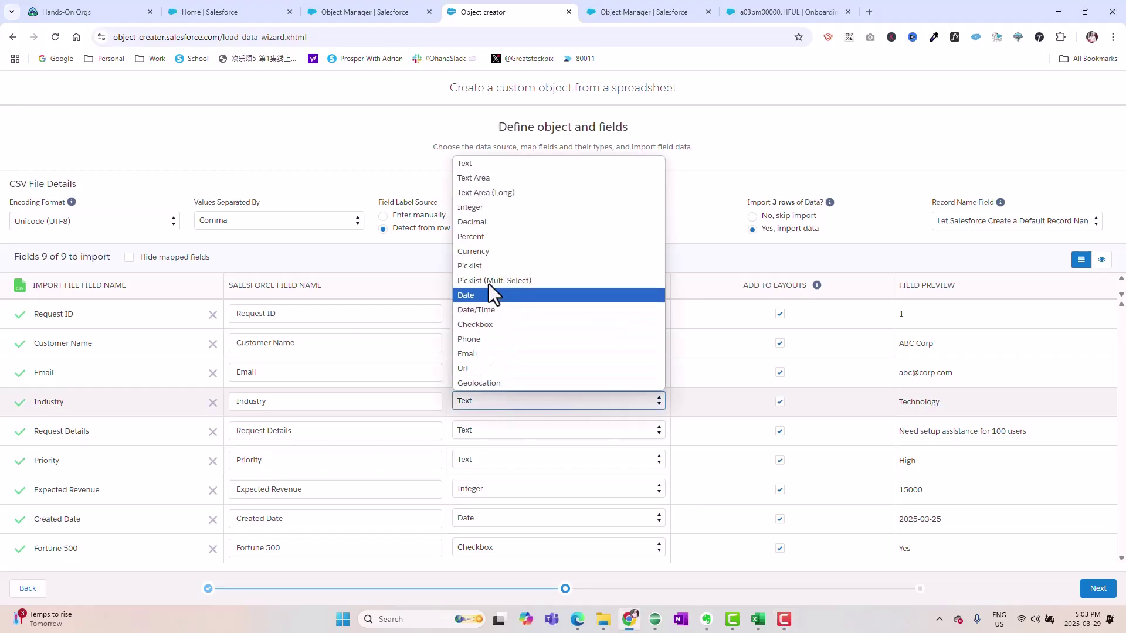
{"action": "left_click", "coordinate": [485, 265]}
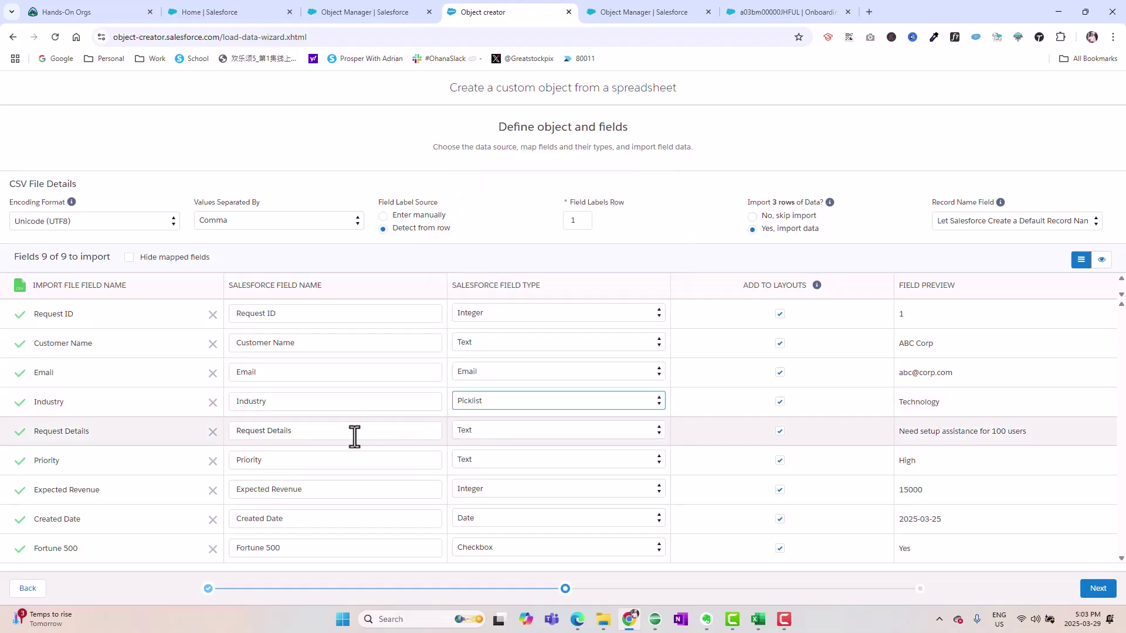
{"action": "left_click", "coordinate": [495, 427]}
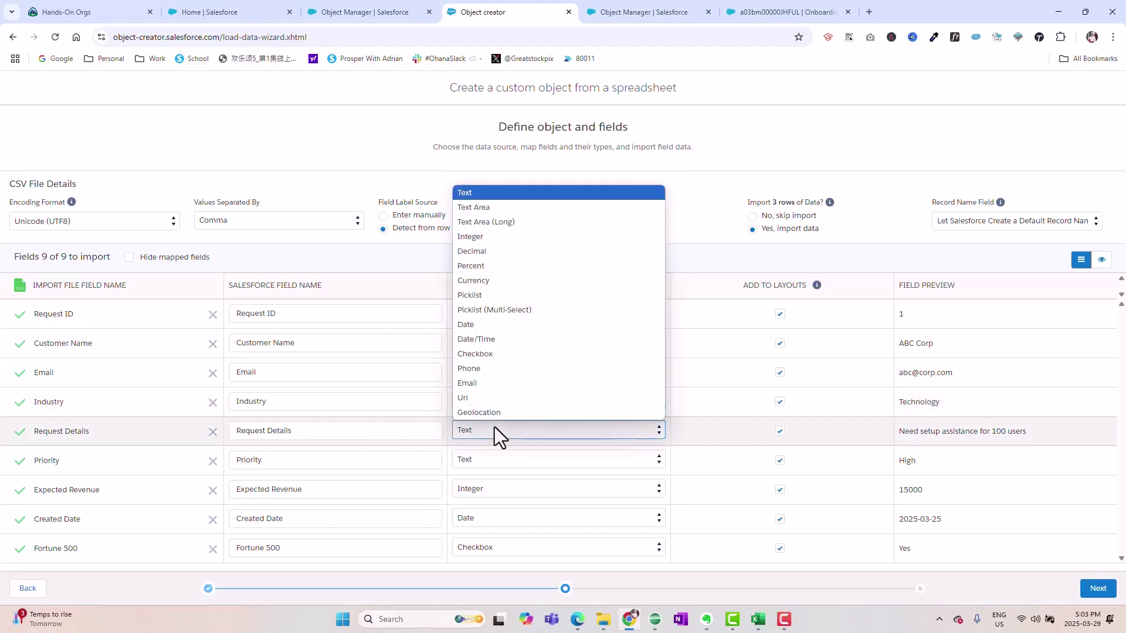
{"action": "left_click", "coordinate": [499, 225]}
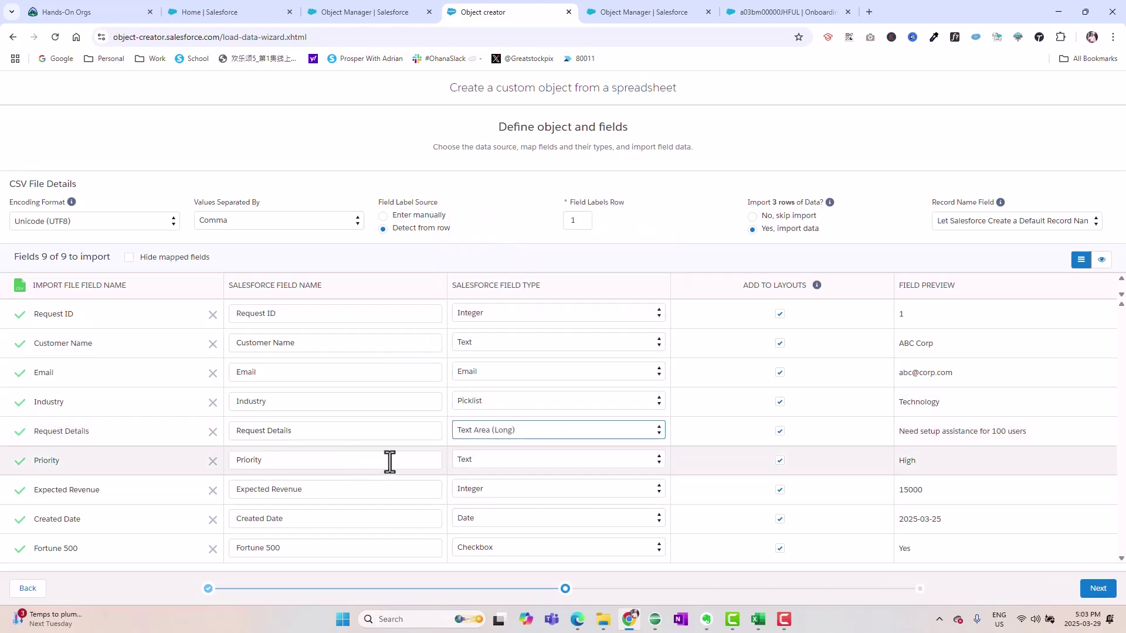
{"action": "left_click", "coordinate": [488, 463]}
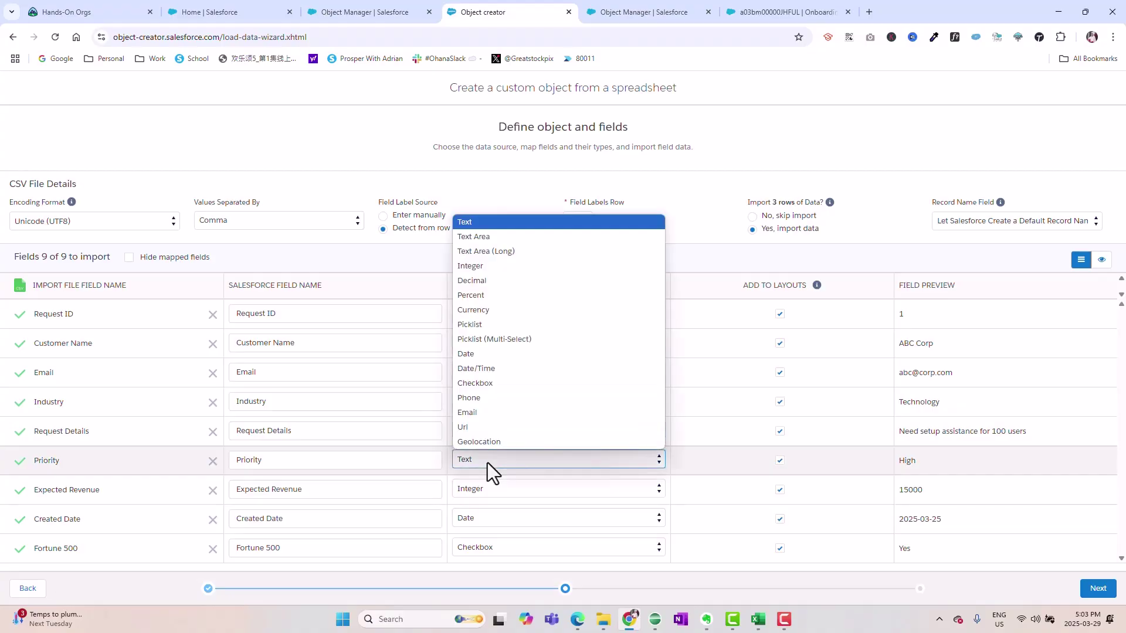
{"action": "left_click", "coordinate": [489, 327]}
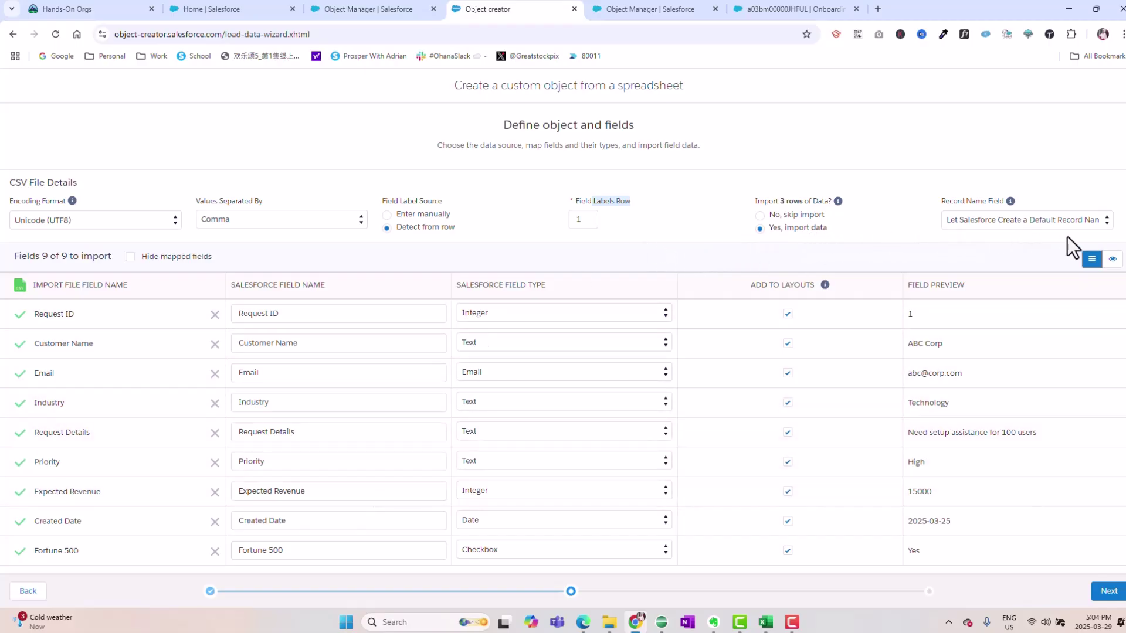
Step: Continue to the object properties, keep Onboarding as labels and API name, and enter the description "THis is the custom object that was create"
{"action": "left_click", "coordinate": [1110, 592]}
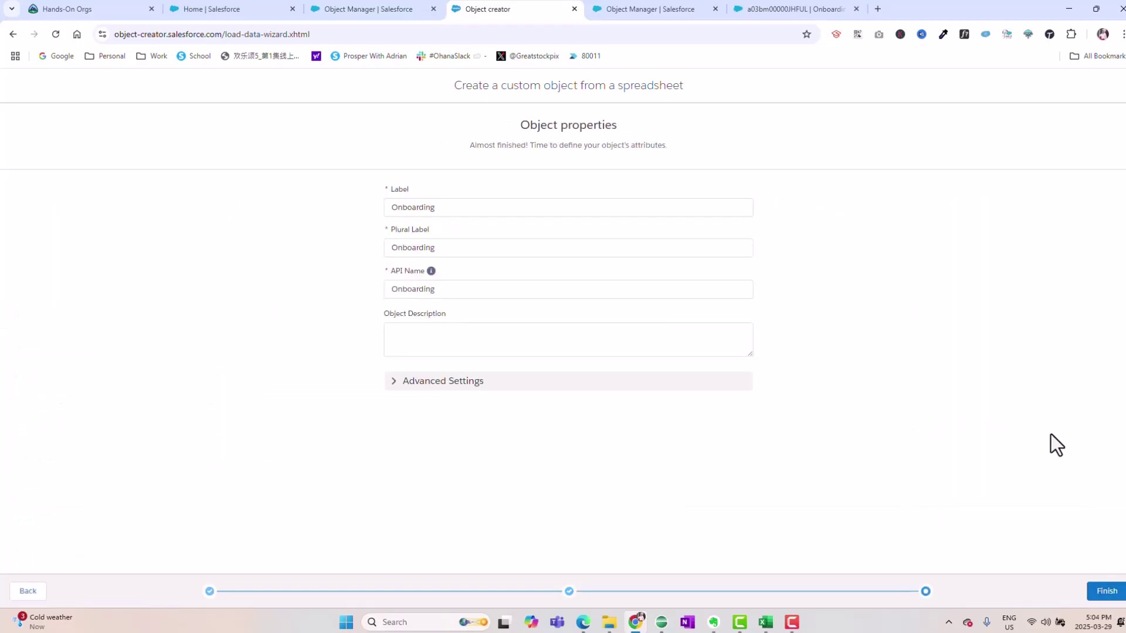
{"action": "left_click", "coordinate": [459, 207]}
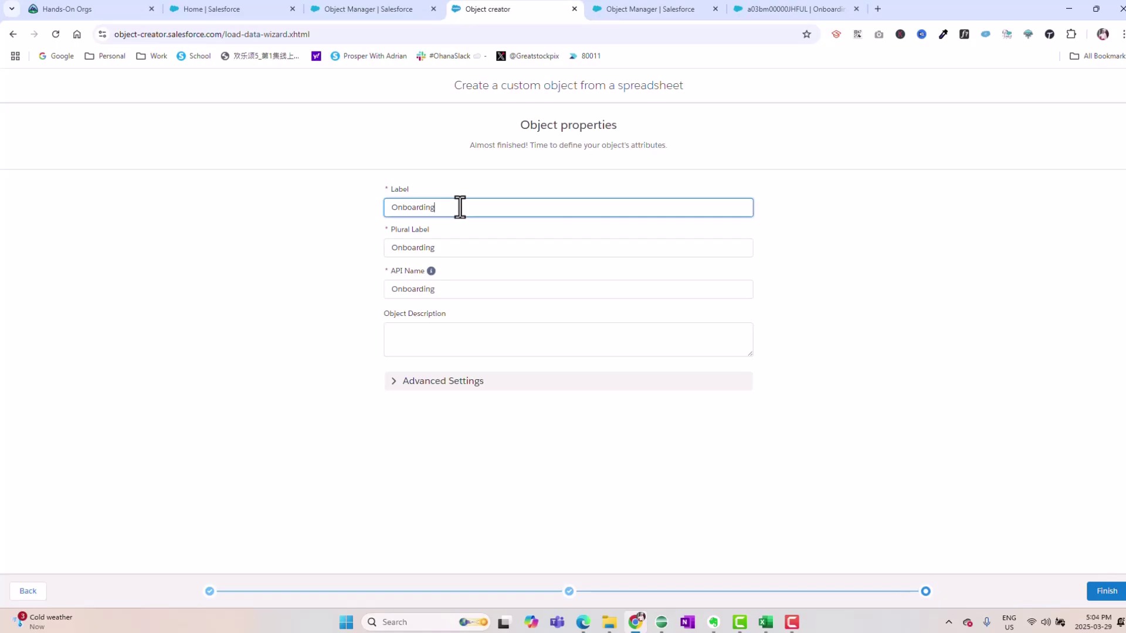
{"action": "left_click", "coordinate": [459, 247]}
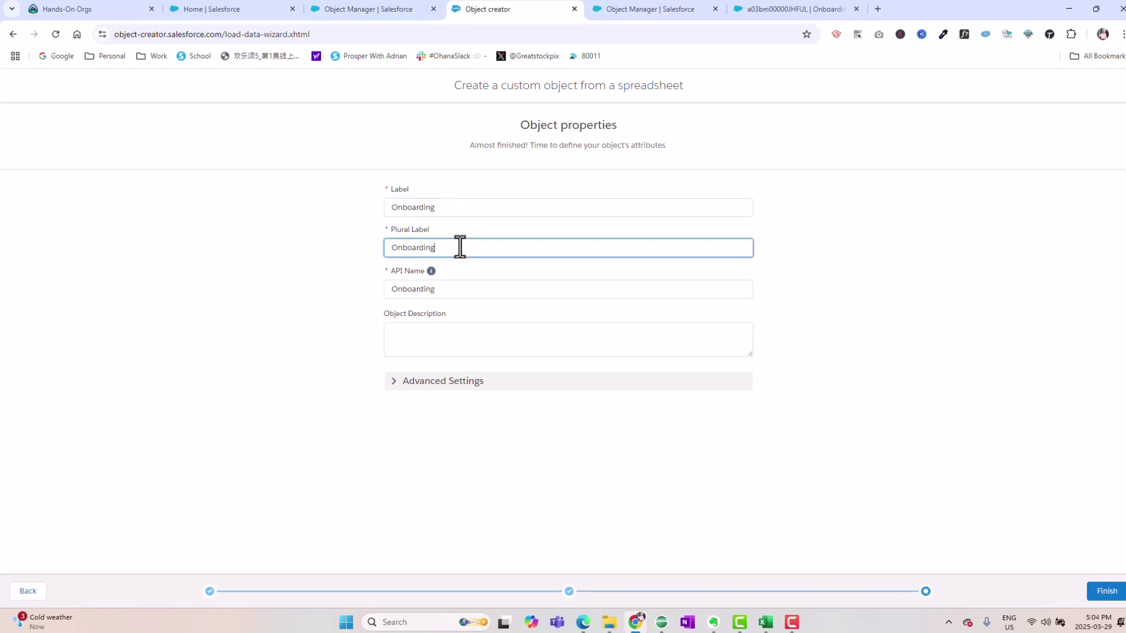
{"action": "left_click", "coordinate": [469, 293]}
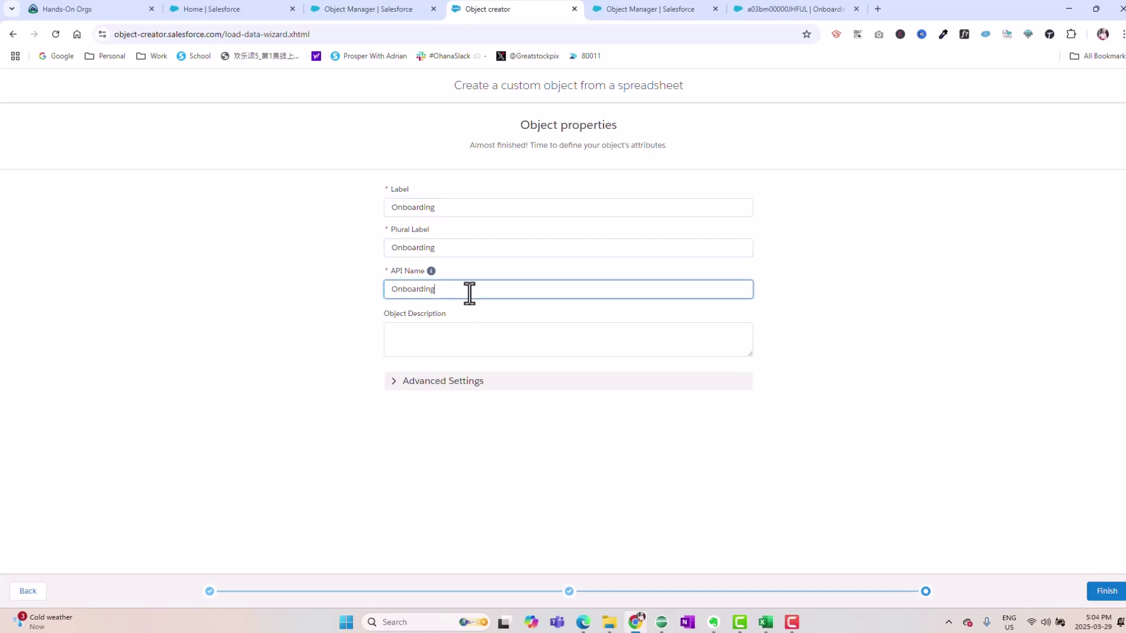
{"action": "left_click", "coordinate": [470, 338]}
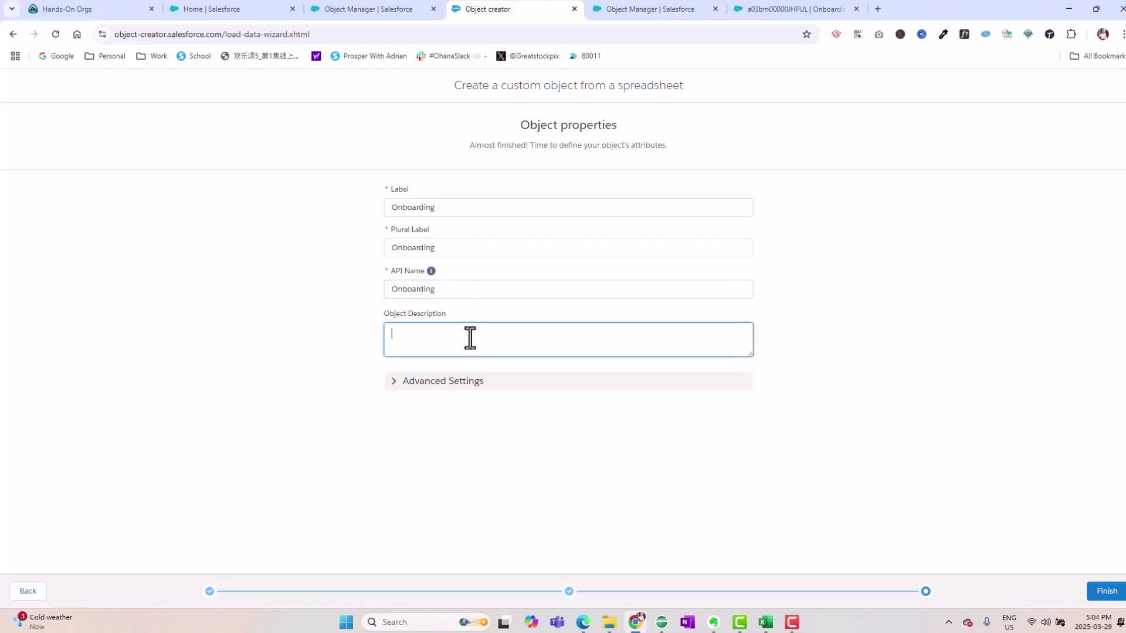
{"action": "type", "text": "THis is the custom object that was create"}
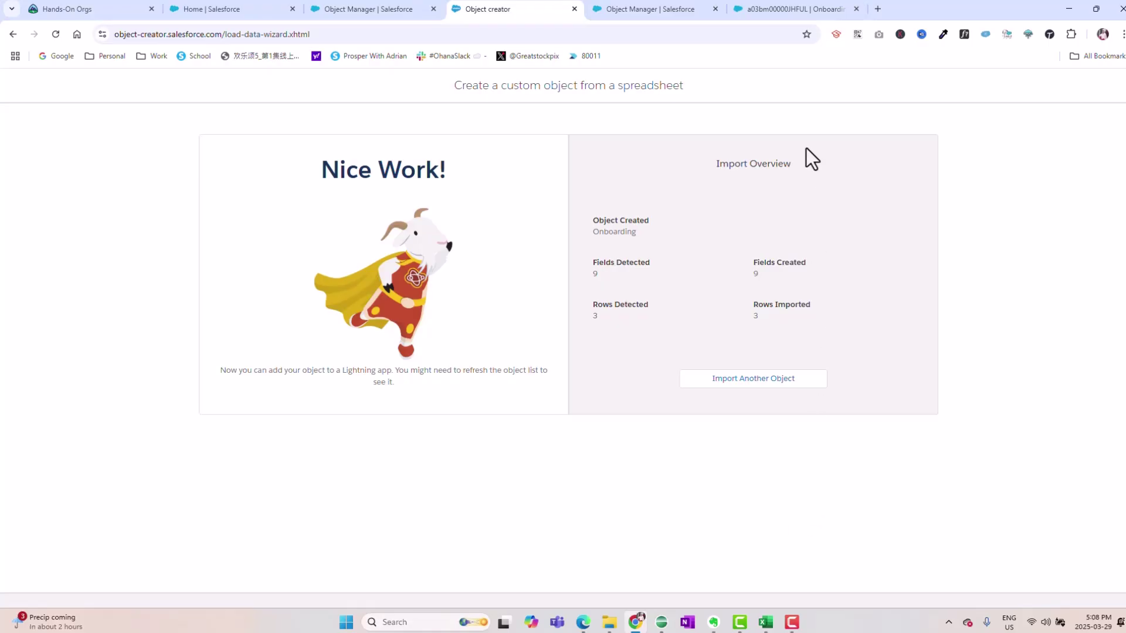
Step: Return to the Object Manager page in Salesforce Setup and reload it to refresh the object list
{"action": "left_click", "coordinate": [656, 8]}
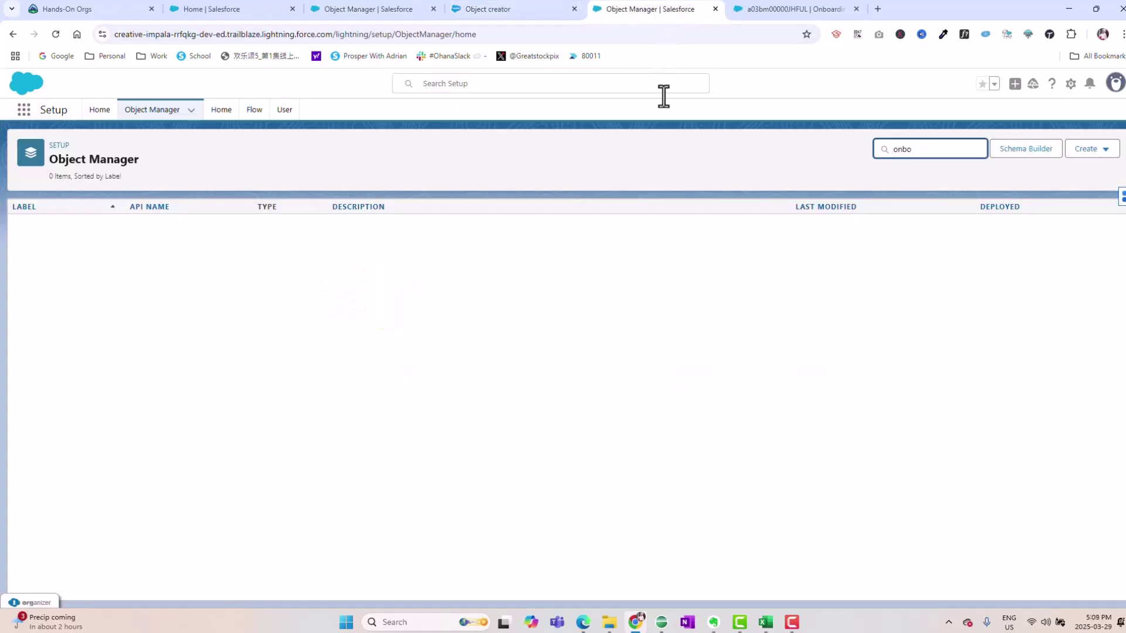
{"action": "left_click", "coordinate": [159, 110]}
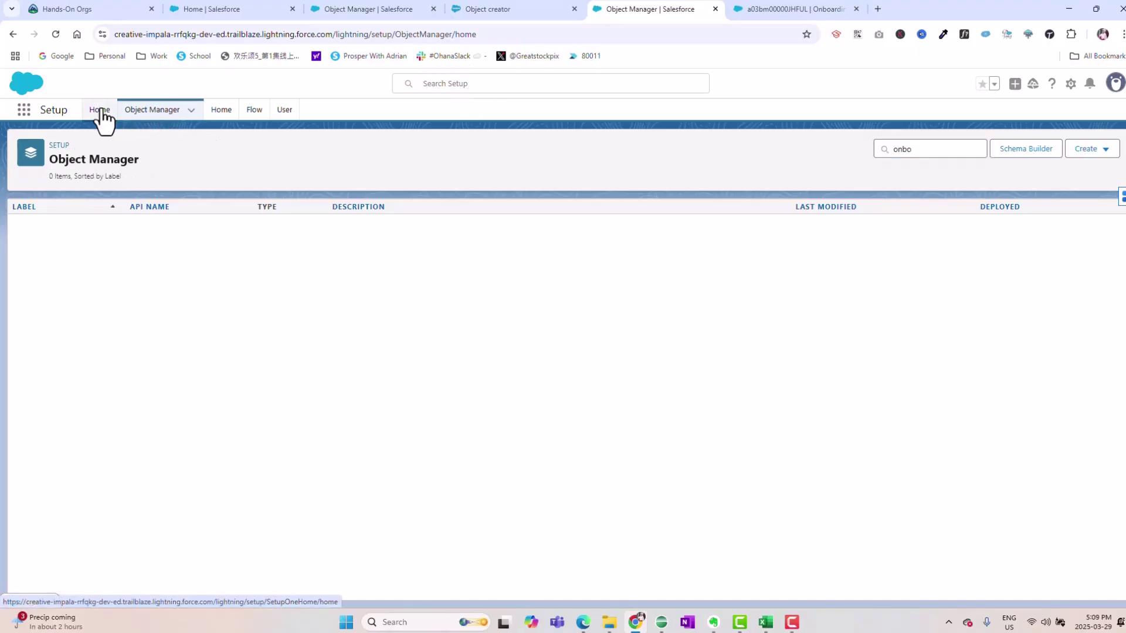
{"action": "left_click", "coordinate": [101, 112]}
{"action": "left_click", "coordinate": [152, 110]}
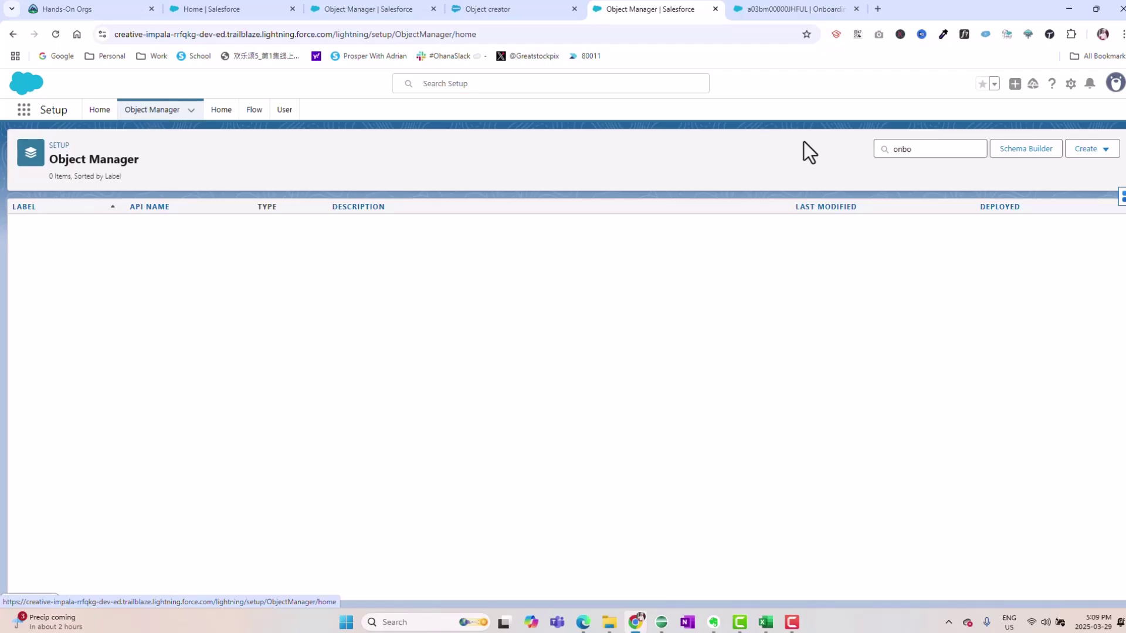
{"action": "left_click", "coordinate": [505, 40]}
{"action": "key", "text": "Return"}
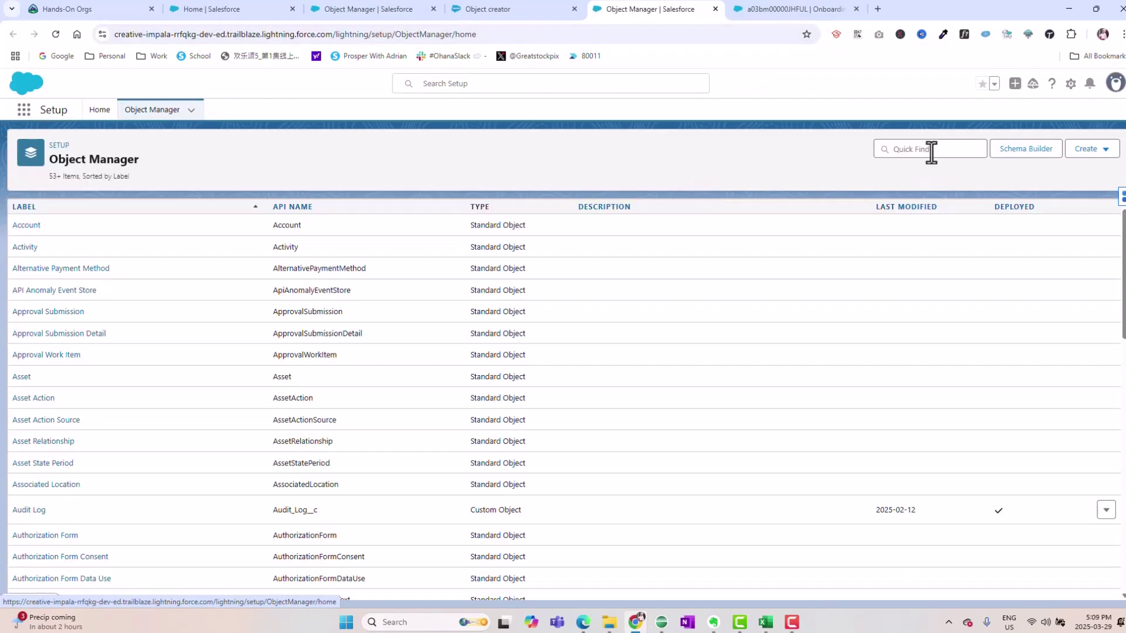
Step: Search the object list for "onboarding" and open the Onboarding custom object
{"action": "left_click", "coordinate": [930, 151]}
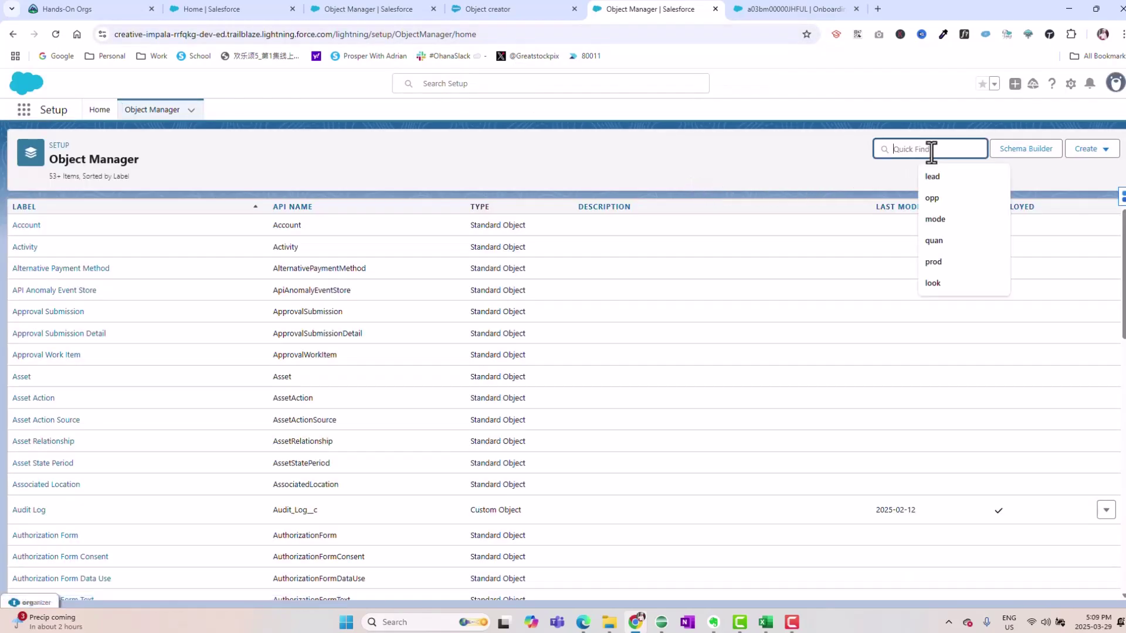
{"action": "type", "text": "onboardin"}
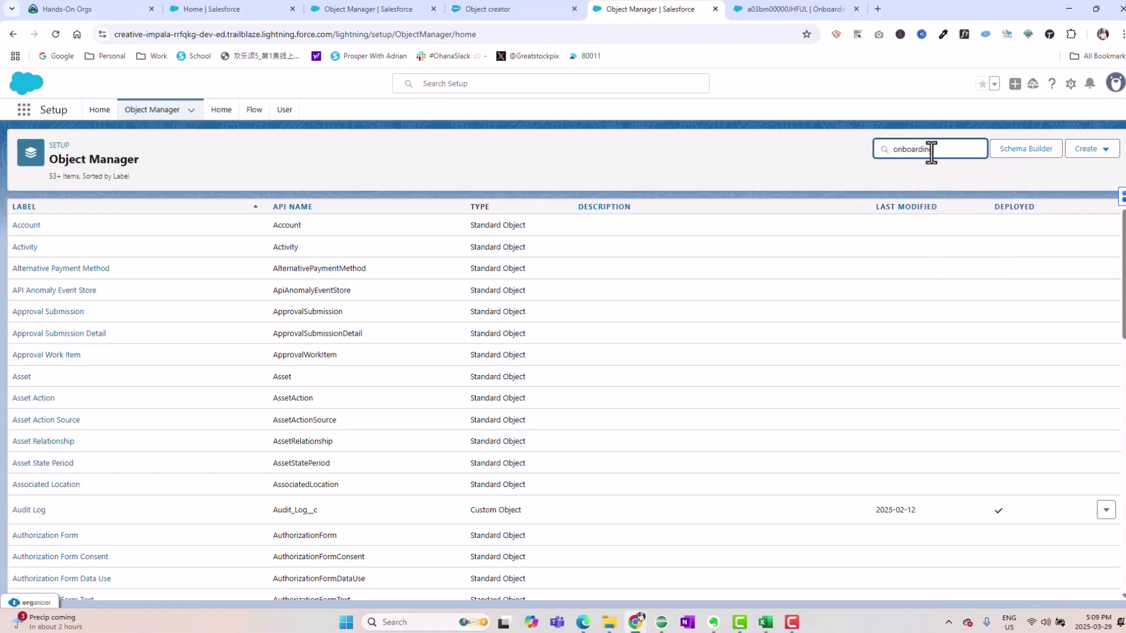
{"action": "type", "text": "g"}
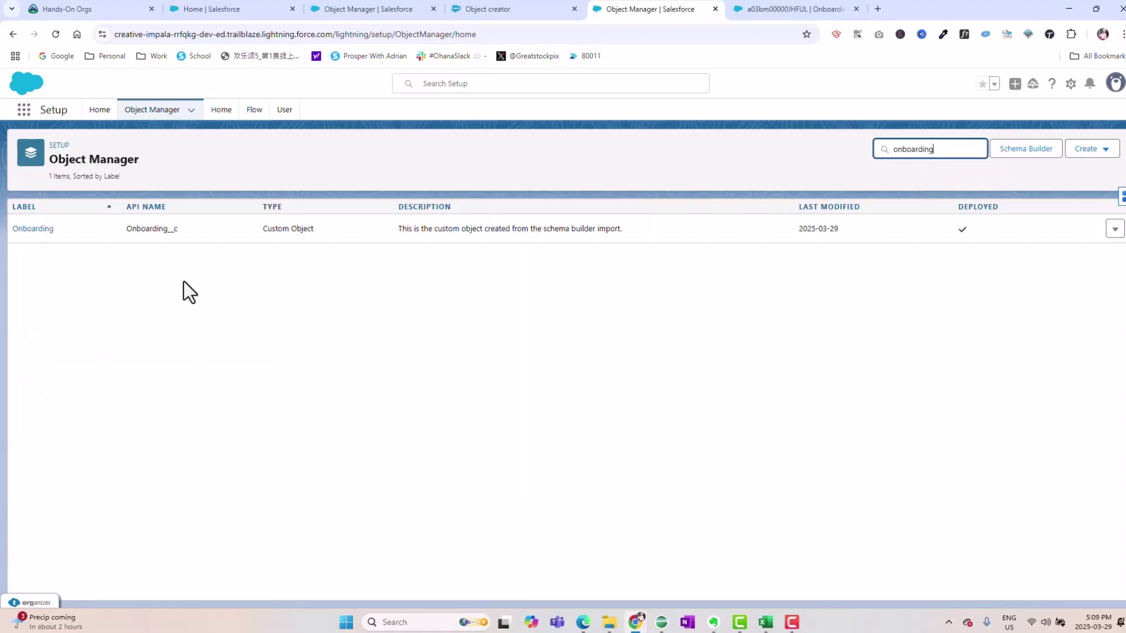
{"action": "left_click", "coordinate": [34, 230]}
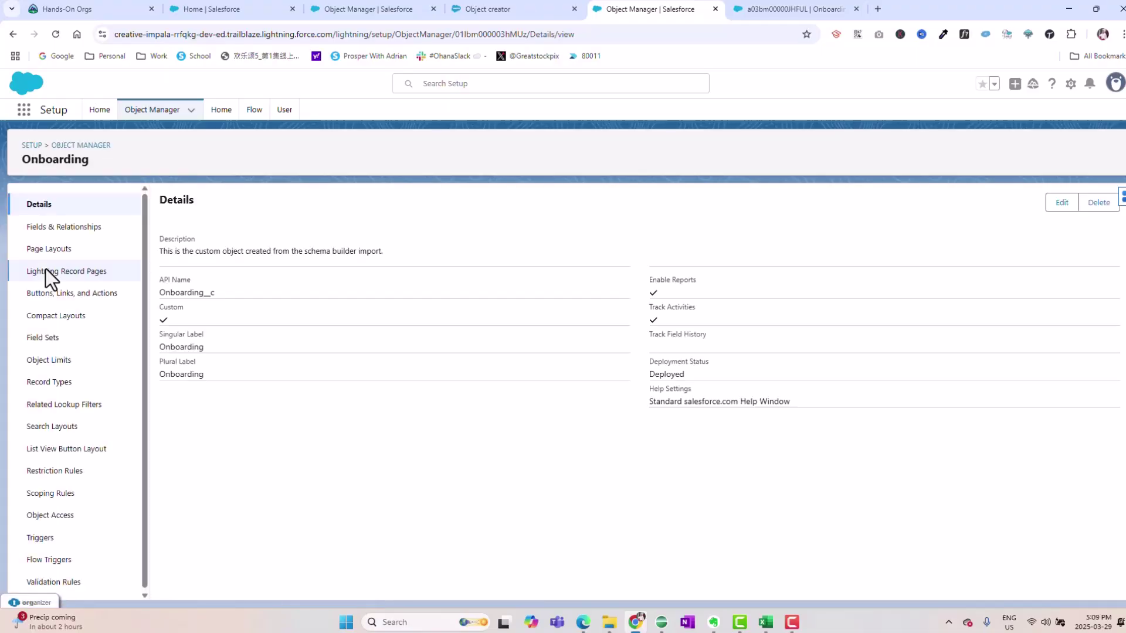
Step: Check the Onboarding object's singular and plural labels, and list its fields and relationships
{"action": "left_click_drag", "start_coordinate": [207, 352], "coordinate": [168, 372]}
{"action": "left_click", "coordinate": [214, 370]}
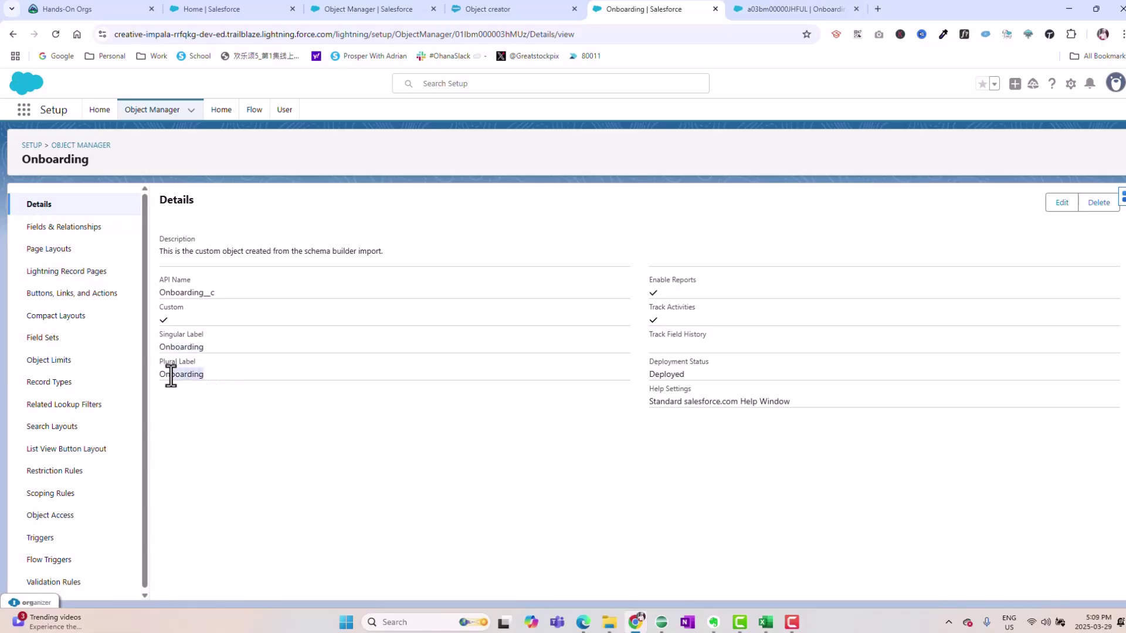
{"action": "left_click", "coordinate": [61, 230]}
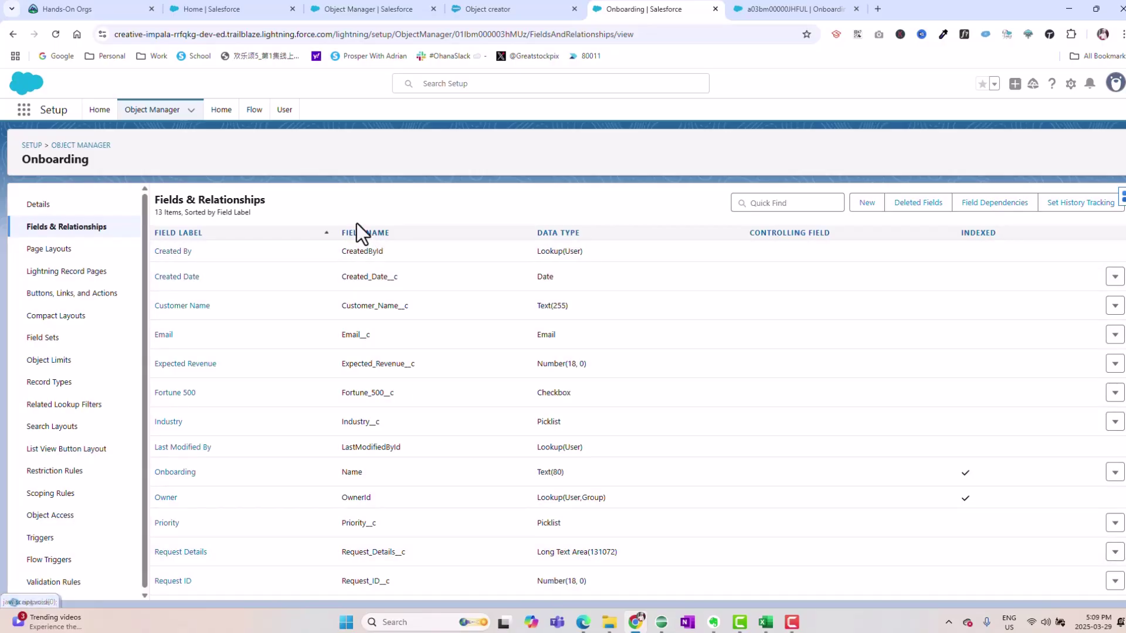
Step: Search the App Launcher for "onboarding" and open the Onboarding item
{"action": "left_click", "coordinate": [23, 111]}
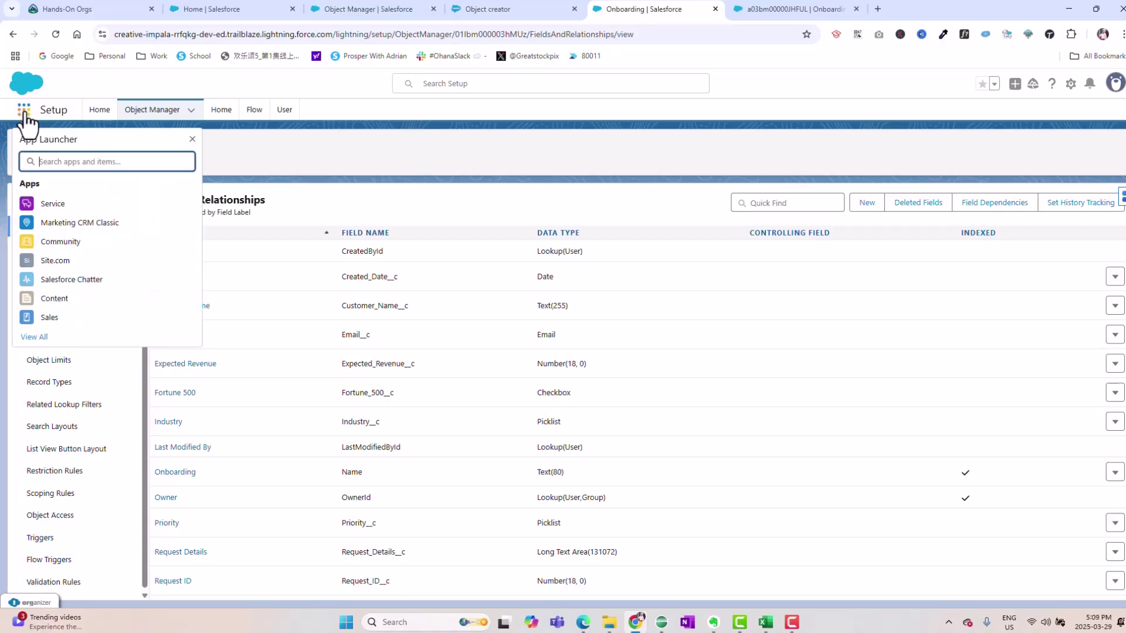
{"action": "type", "text": "onboarding"}
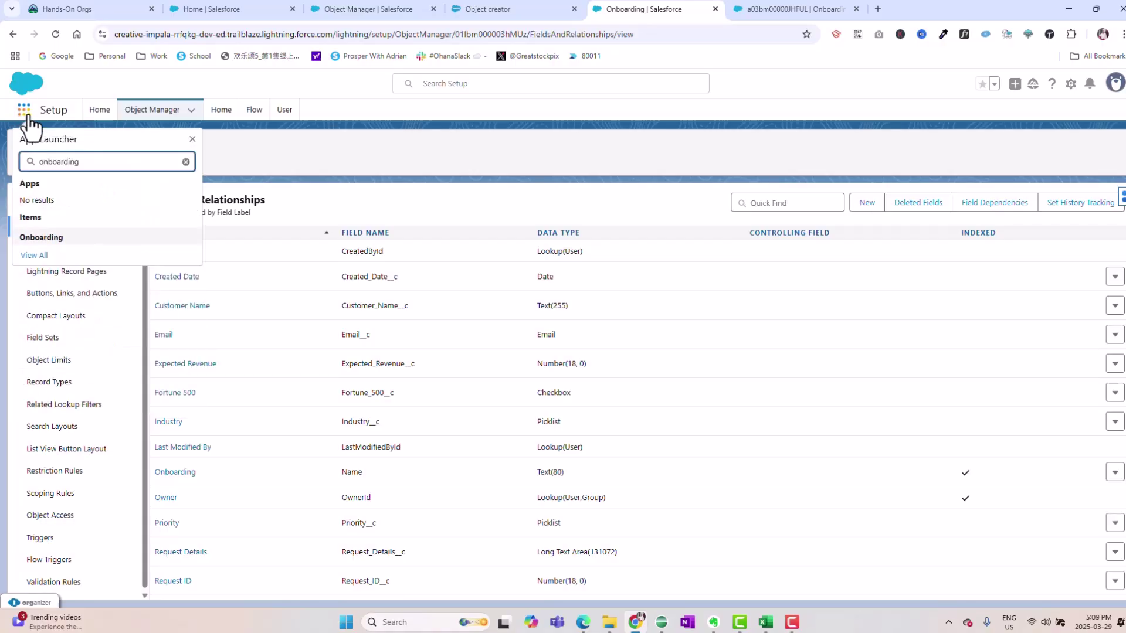
{"action": "left_click", "coordinate": [54, 237]}
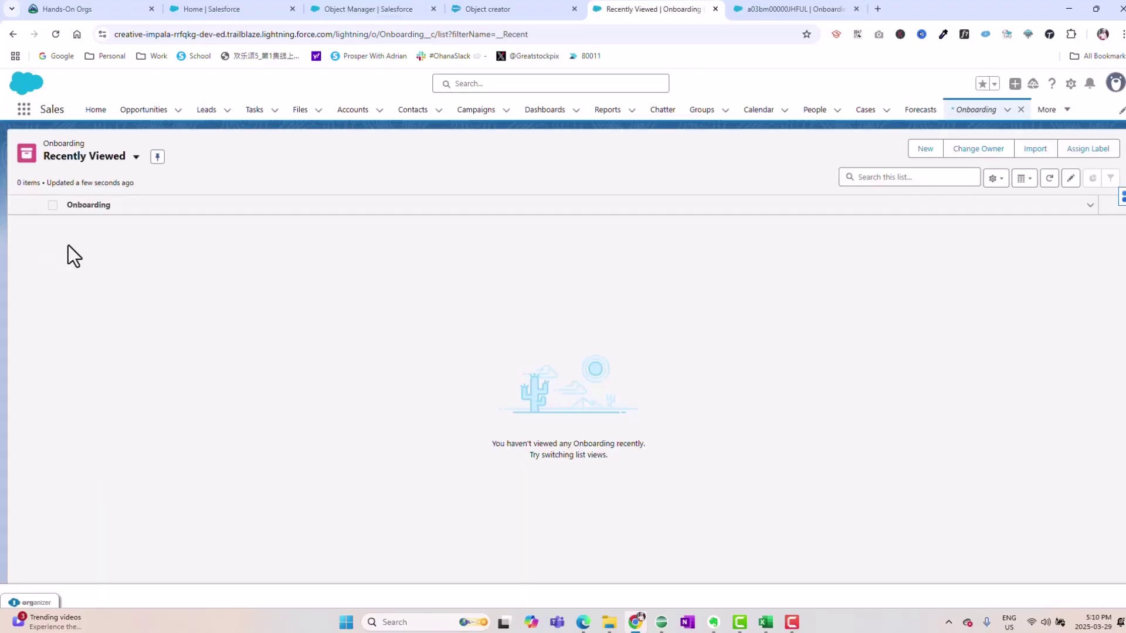
Step: Switch the Onboarding list view to All Records and open the ABC Corp record
{"action": "left_click", "coordinate": [136, 158]}
{"action": "left_click", "coordinate": [109, 206]}
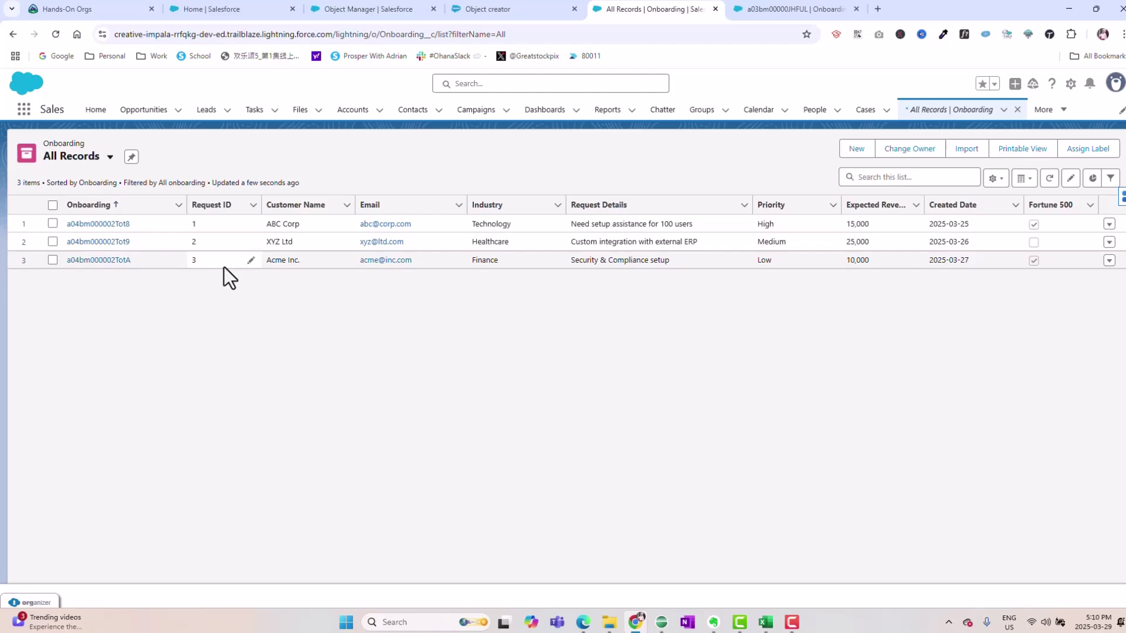
{"action": "left_click", "coordinate": [109, 225]}
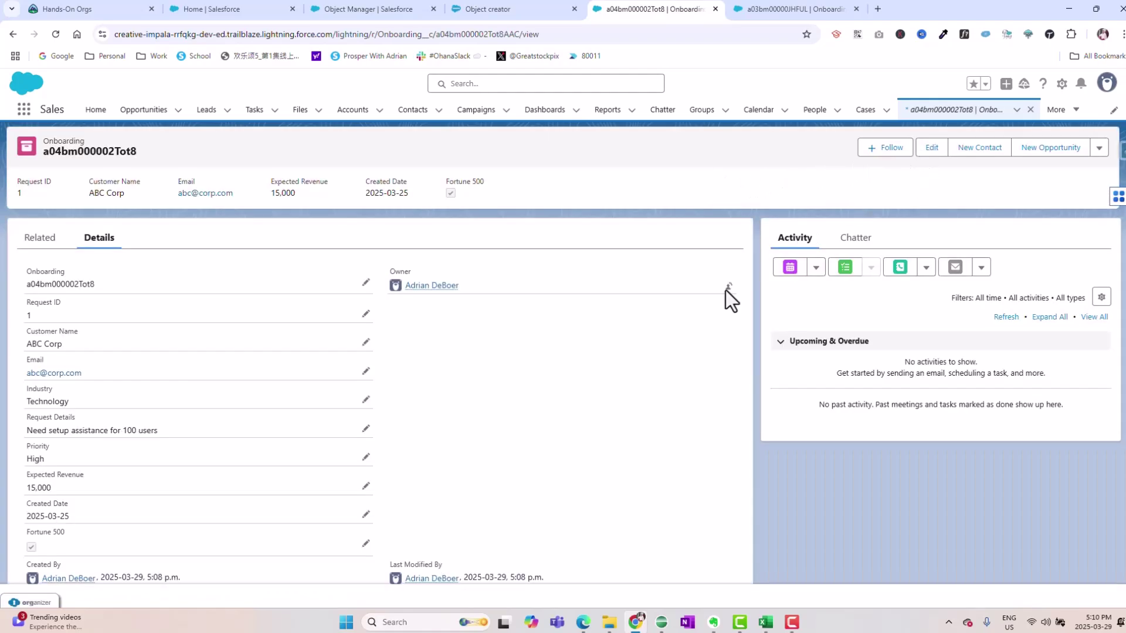